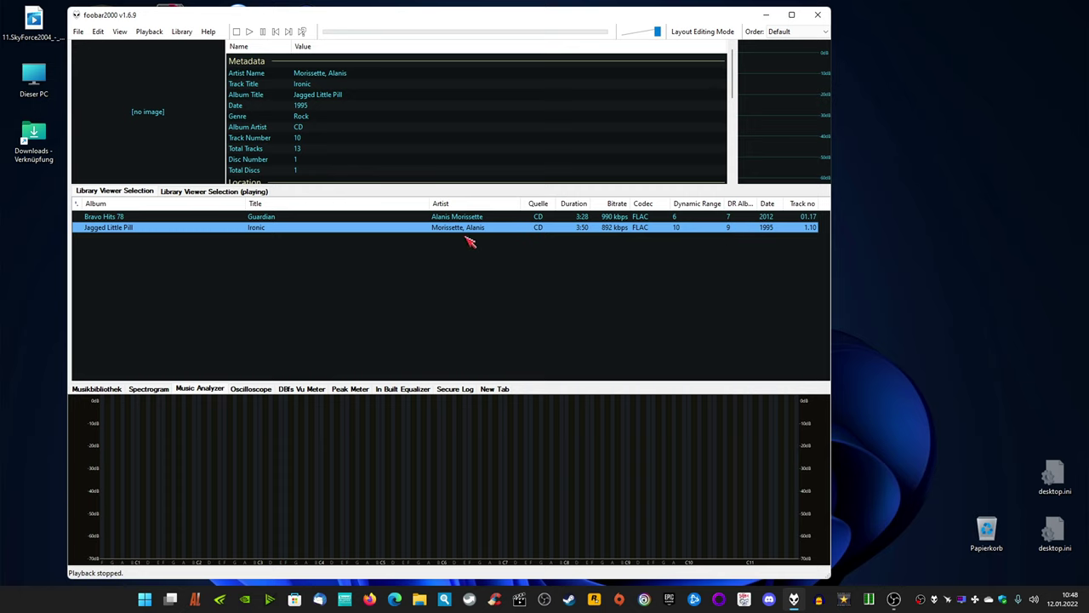
# Step: Compare the track details, cover art and dynamic range of Guardian and Ironic in the playlist
pyautogui.click(155, 219)
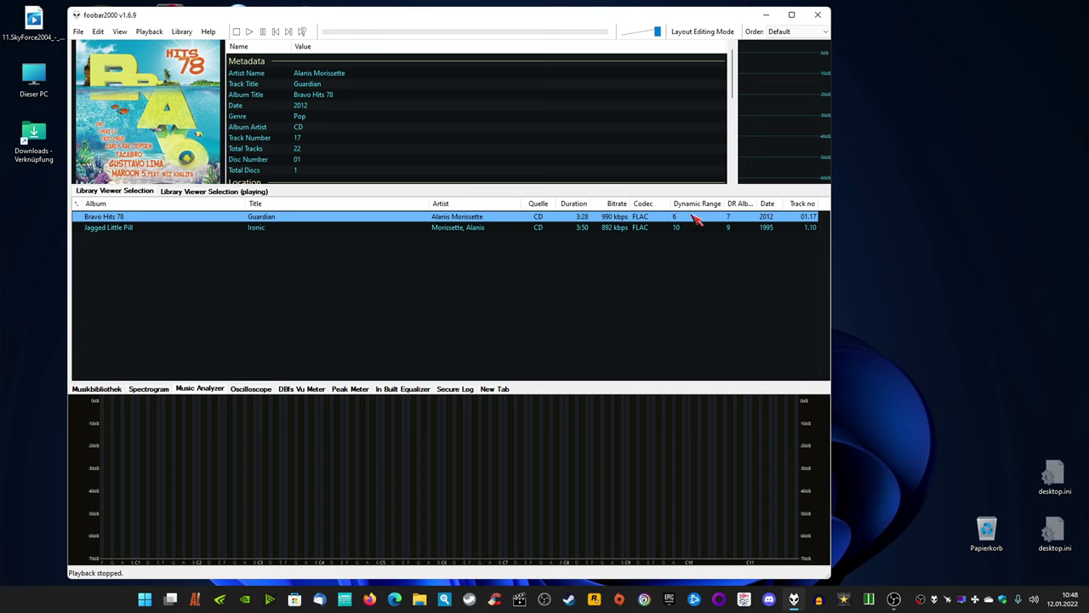
pyautogui.click(359, 228)
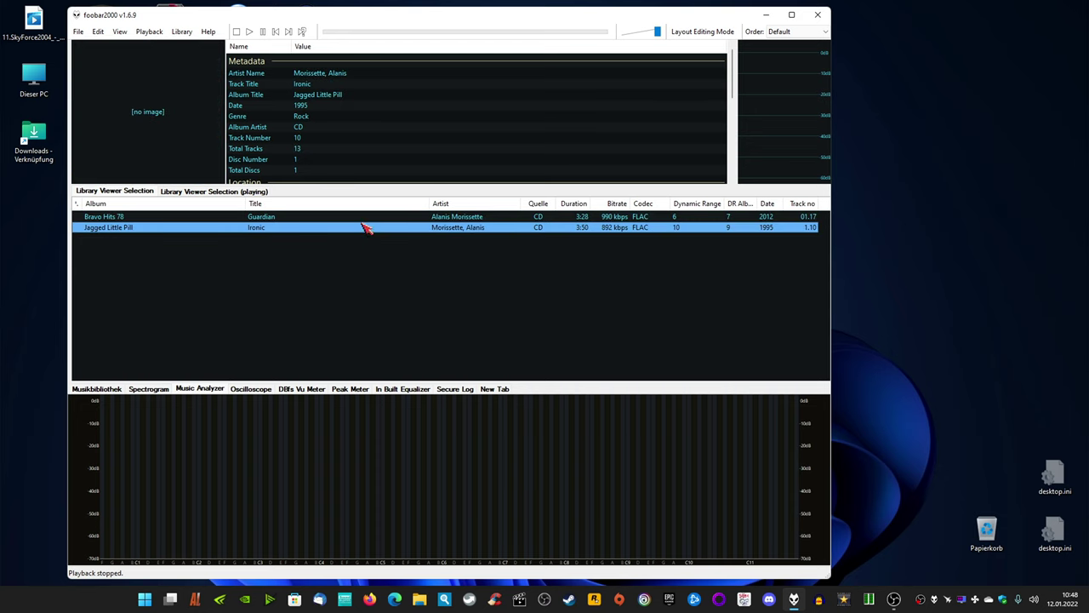
pyautogui.click(379, 218)
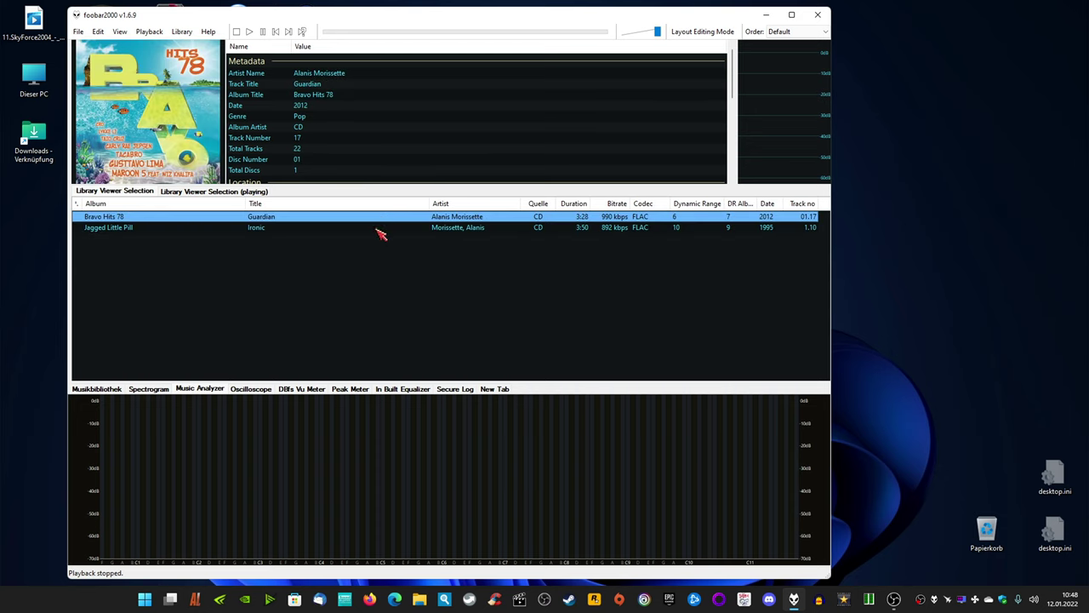
pyautogui.click(376, 228)
pyautogui.click(375, 218)
pyautogui.click(288, 227)
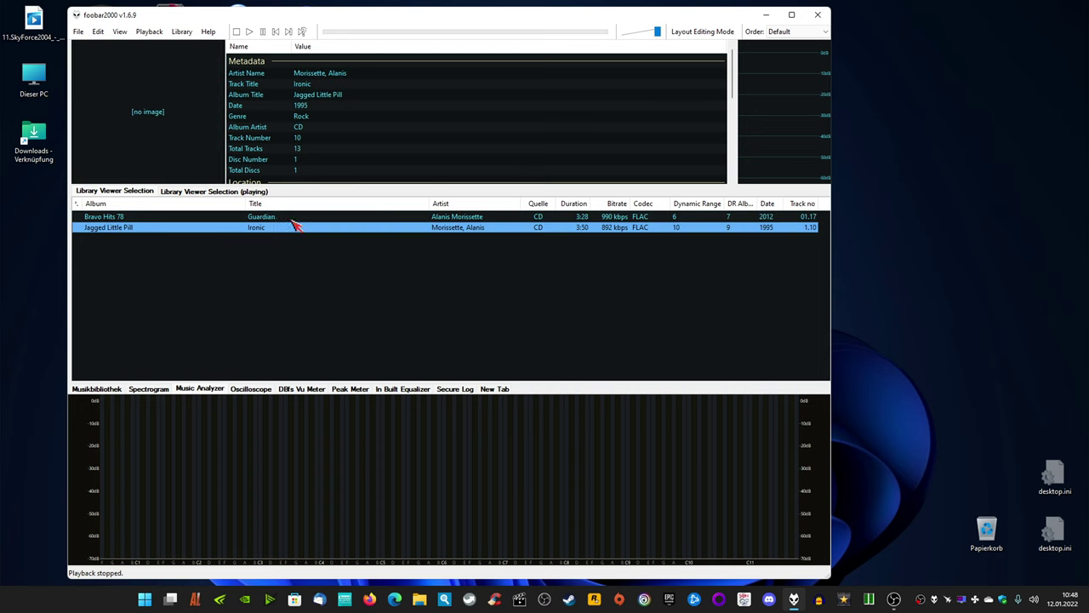
pyautogui.click(293, 219)
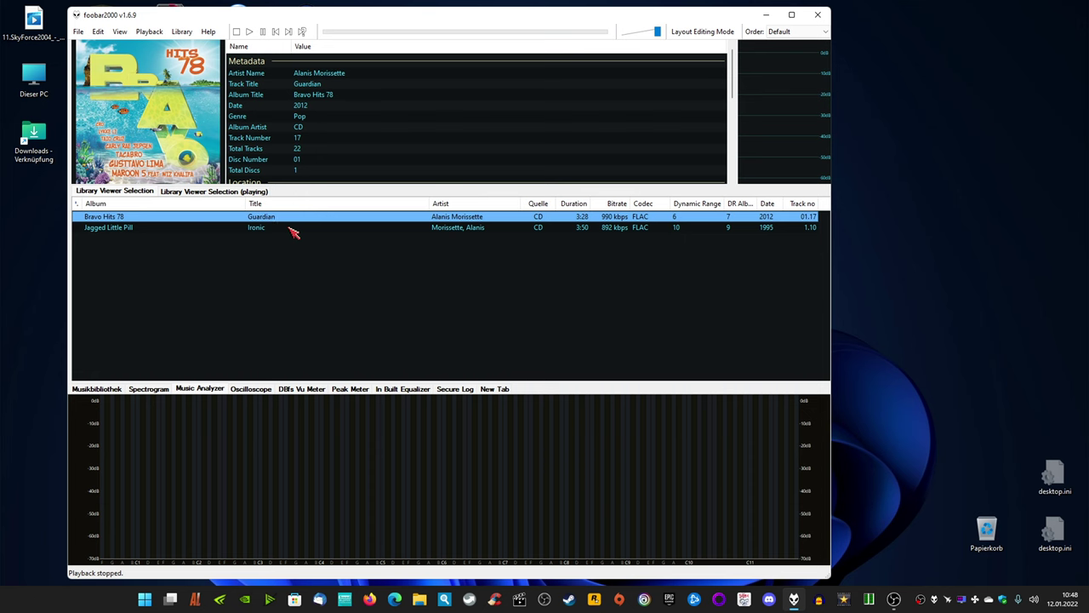
# Step: Locate the Ironic FLAC file in its album folder and open it in Audacity
pyautogui.rightClick(293, 229)
pyautogui.click(361, 335)
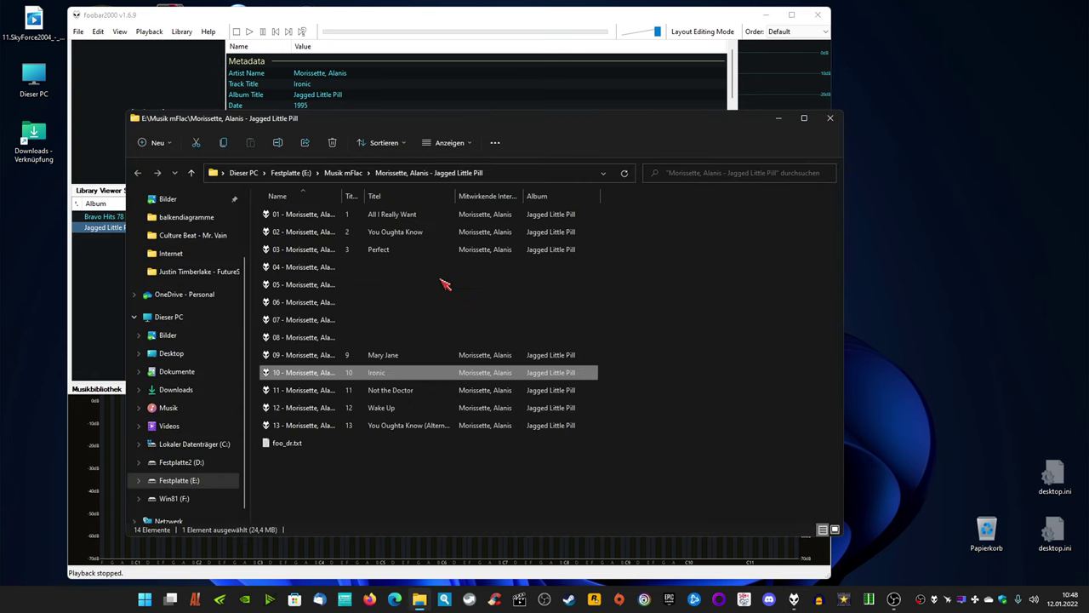
pyautogui.rightClick(332, 371)
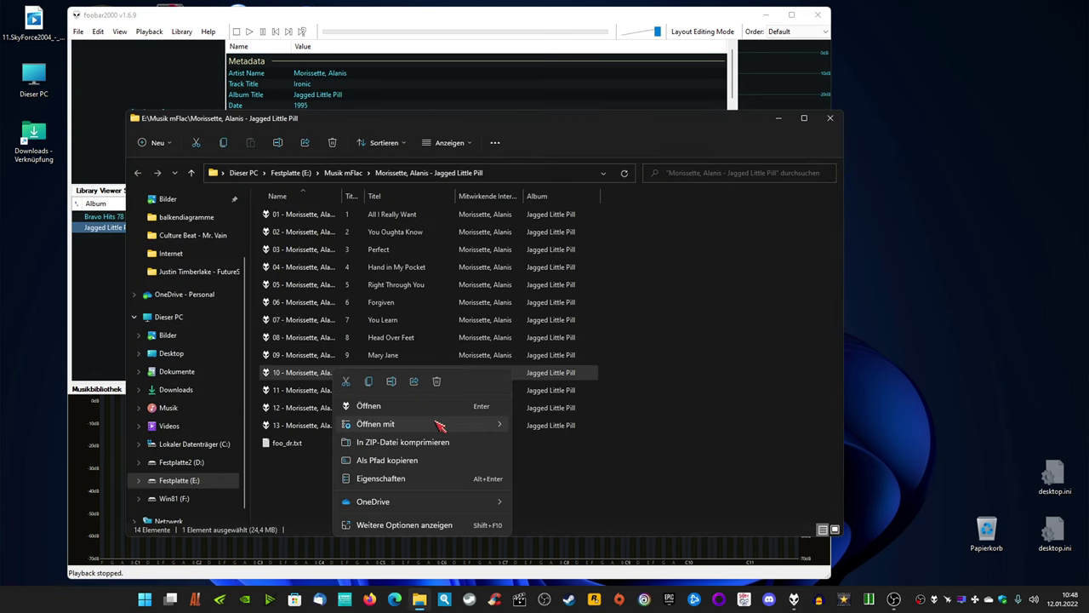
pyautogui.moveTo(440, 425)
pyautogui.click(555, 421)
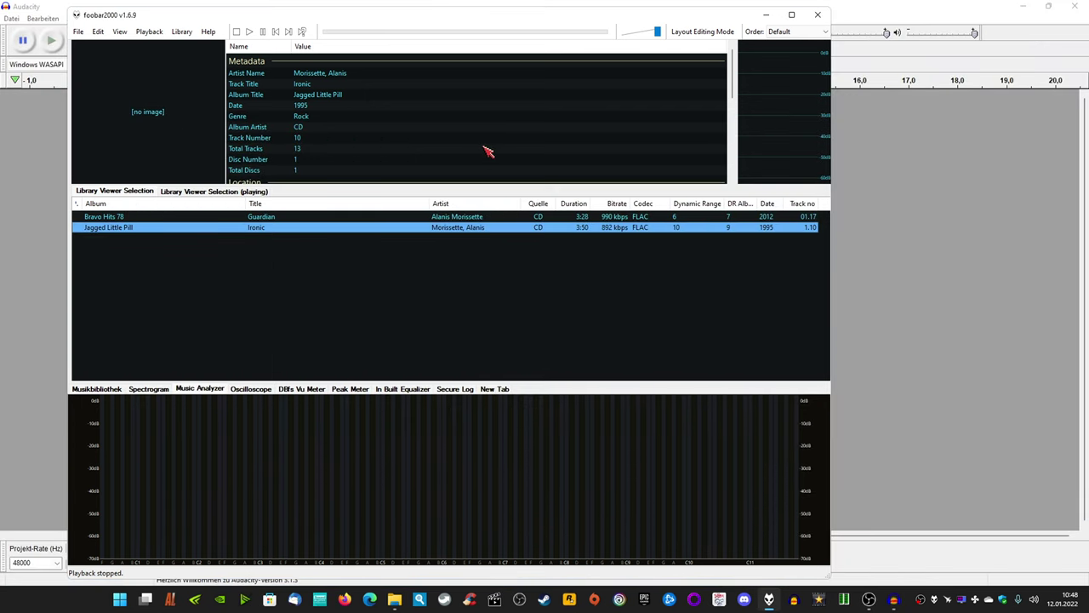
# Step: Locate the Guardian file in its Bravo Hits 78 folder and import it into the Audacity project as a second track
pyautogui.click(435, 219)
pyautogui.rightClick(435, 220)
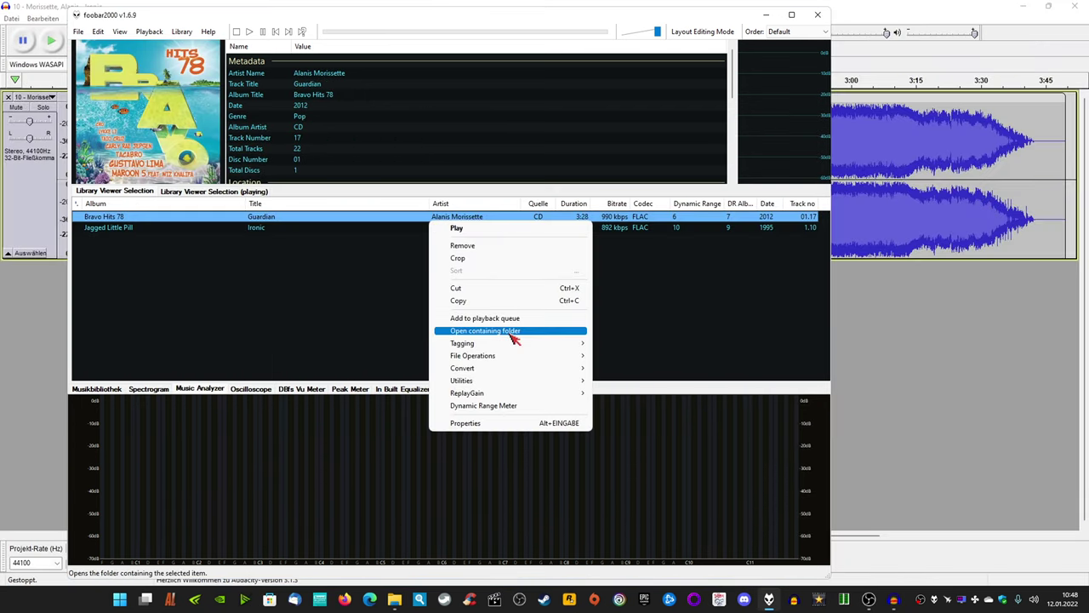
pyautogui.click(513, 334)
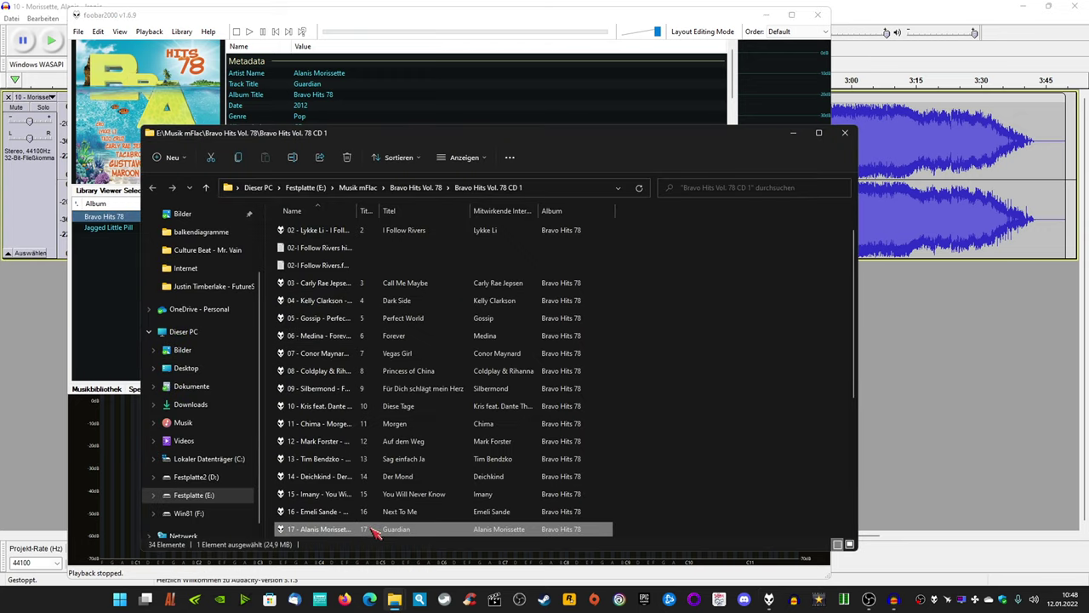
pyautogui.moveTo(372, 531); pyautogui.dragTo(962, 417)
pyautogui.click(846, 133)
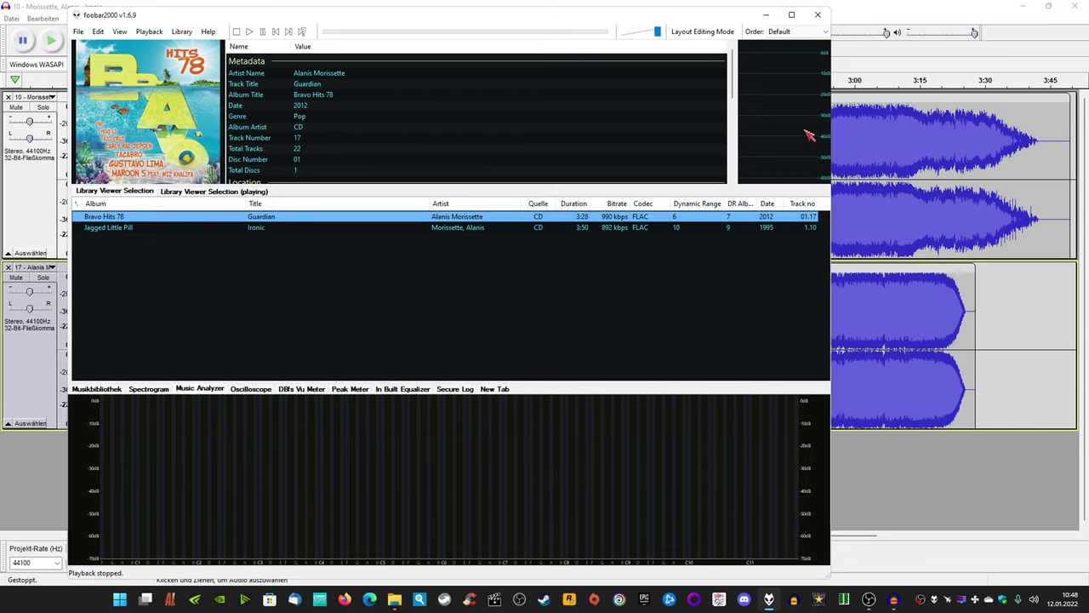
pyautogui.click(419, 7)
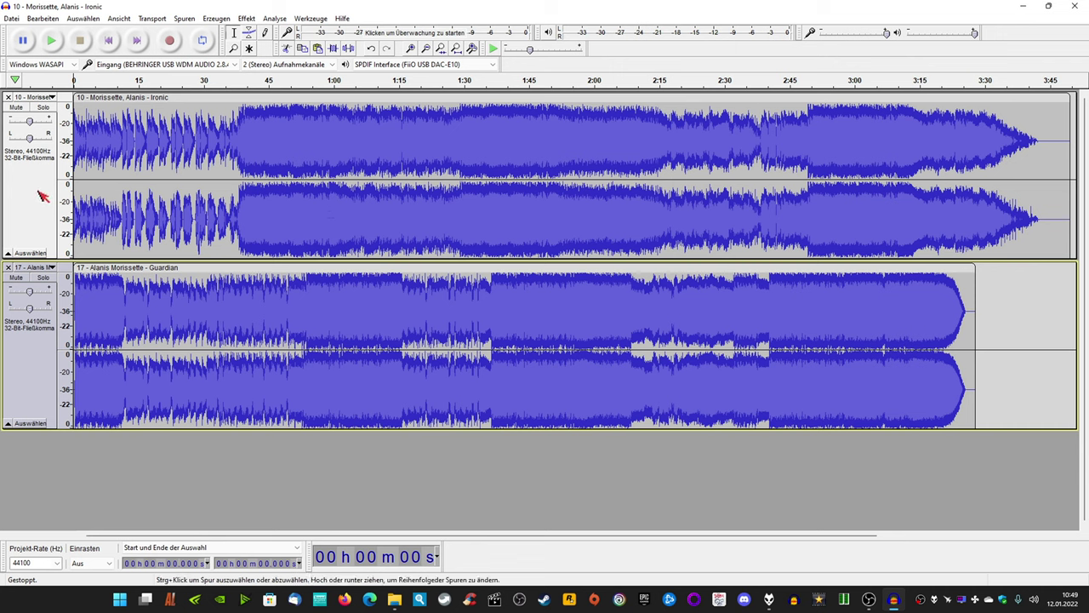
# Step: Plot the frequency spectrum of the Ironic track from about 26 to 53 seconds
pyautogui.moveTo(187, 223); pyautogui.dragTo(302, 234)
pyautogui.click(274, 18)
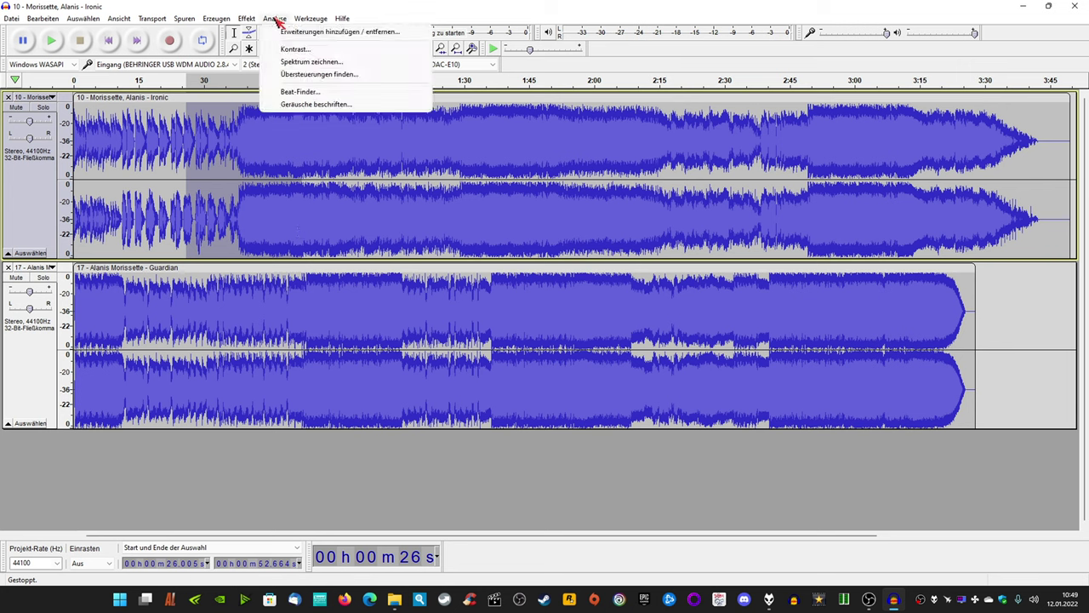
pyautogui.click(290, 61)
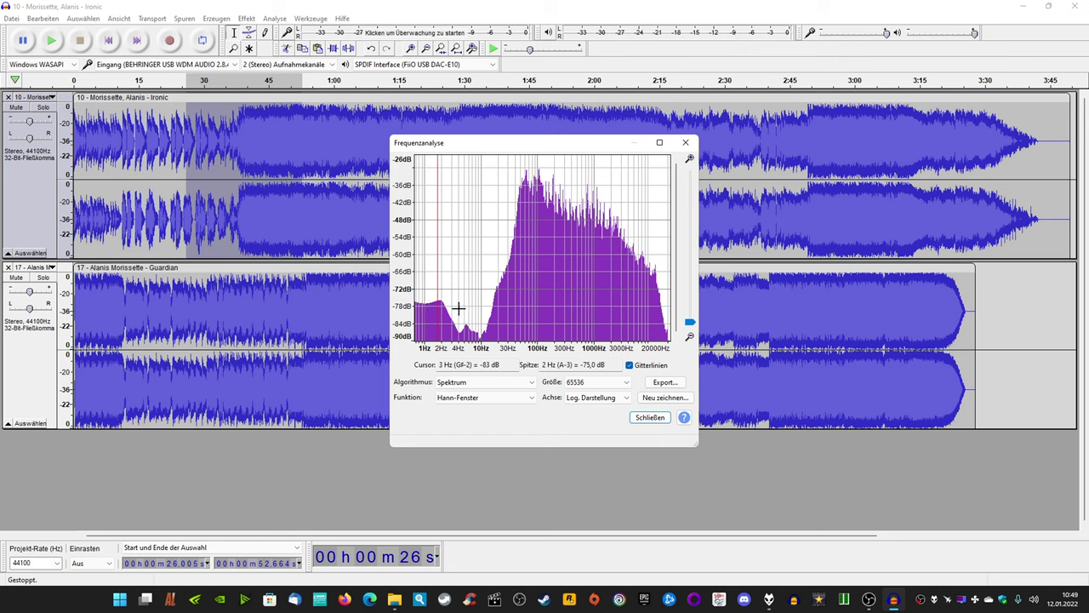
# Step: Select the Guardian track from about 39 seconds to 1:09 and redraw the spectrum for that range
pyautogui.click(36, 376)
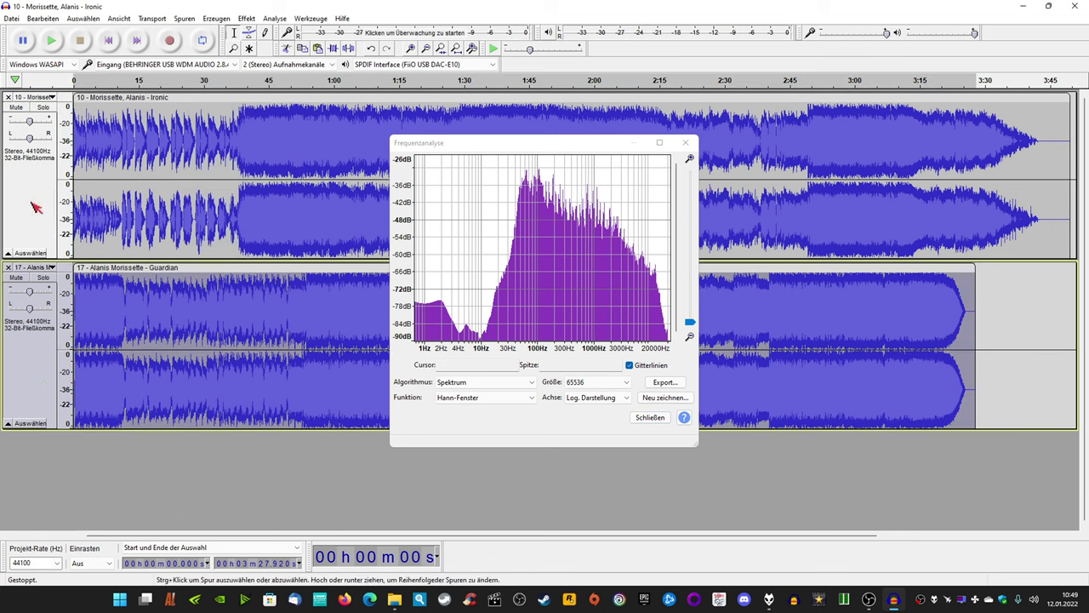
pyautogui.moveTo(246, 328); pyautogui.dragTo(374, 324)
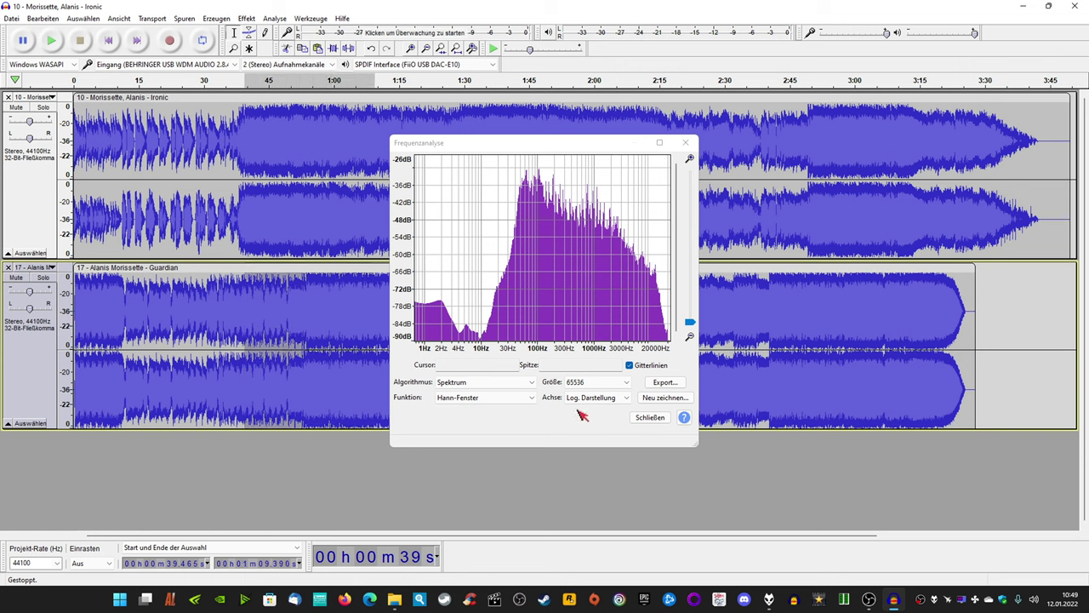
pyautogui.click(669, 400)
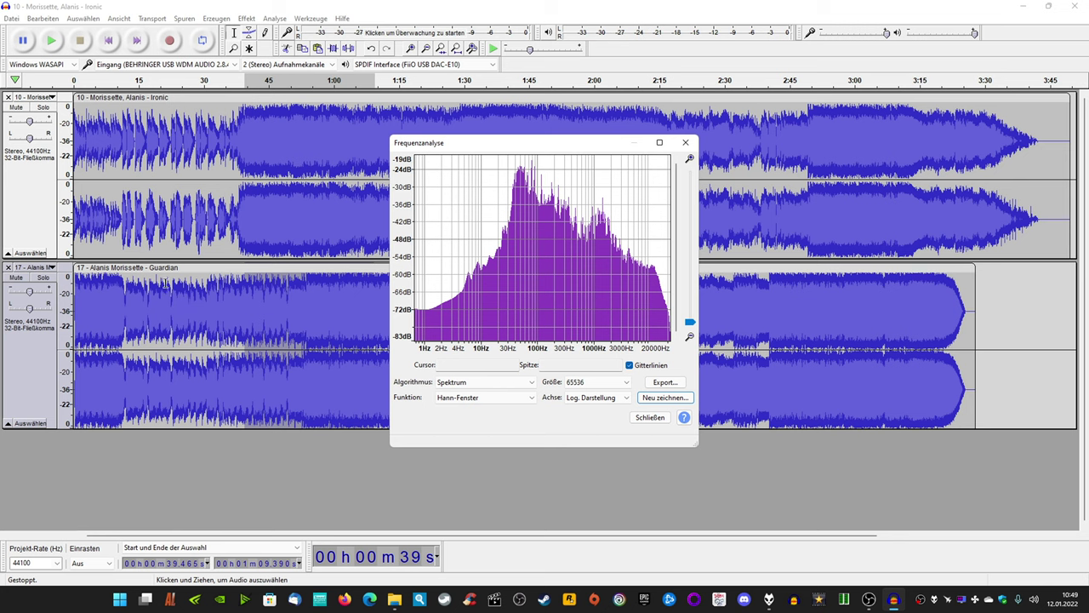
# Step: Redraw the spectrum for the Ironic track over the same time range for comparison
pyautogui.click(24, 200)
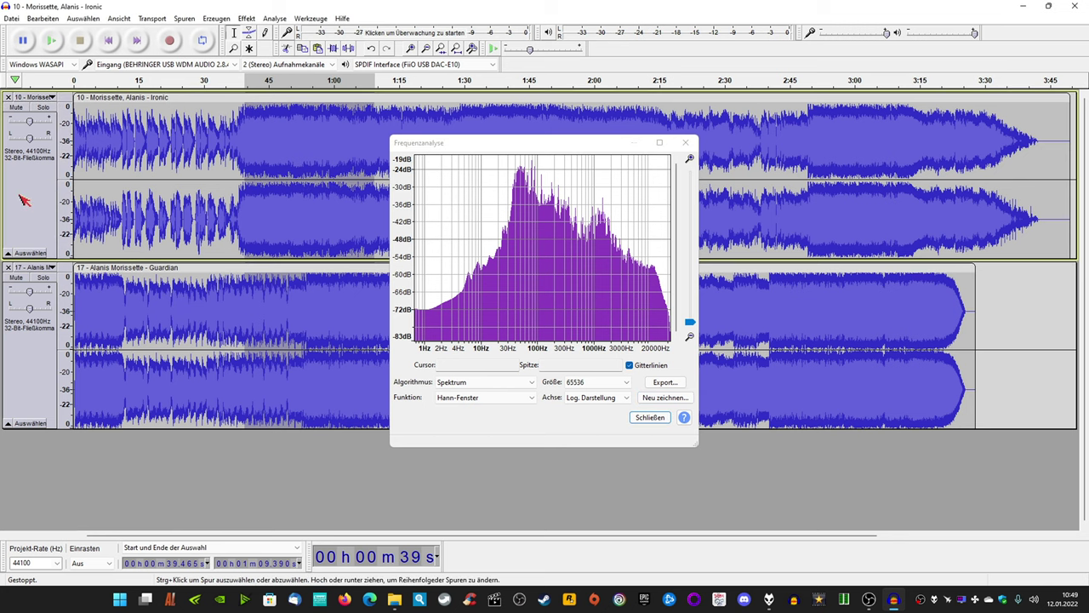
pyautogui.click(29, 354)
pyautogui.click(649, 400)
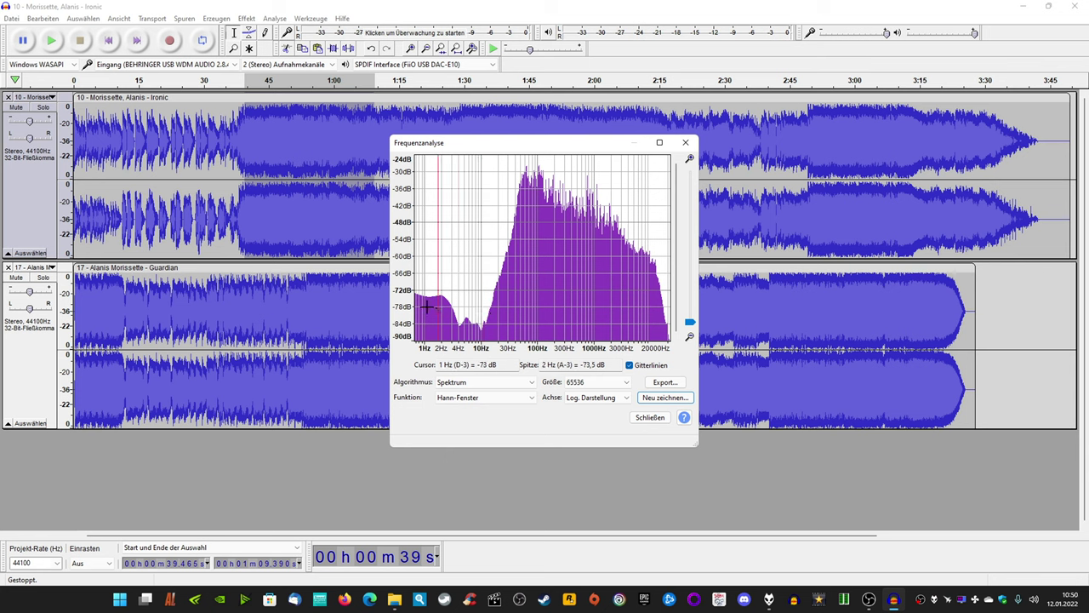
# Step: Redraw the spectrum for the Guardian track over the same range and close the frequency analysis
pyautogui.click(42, 374)
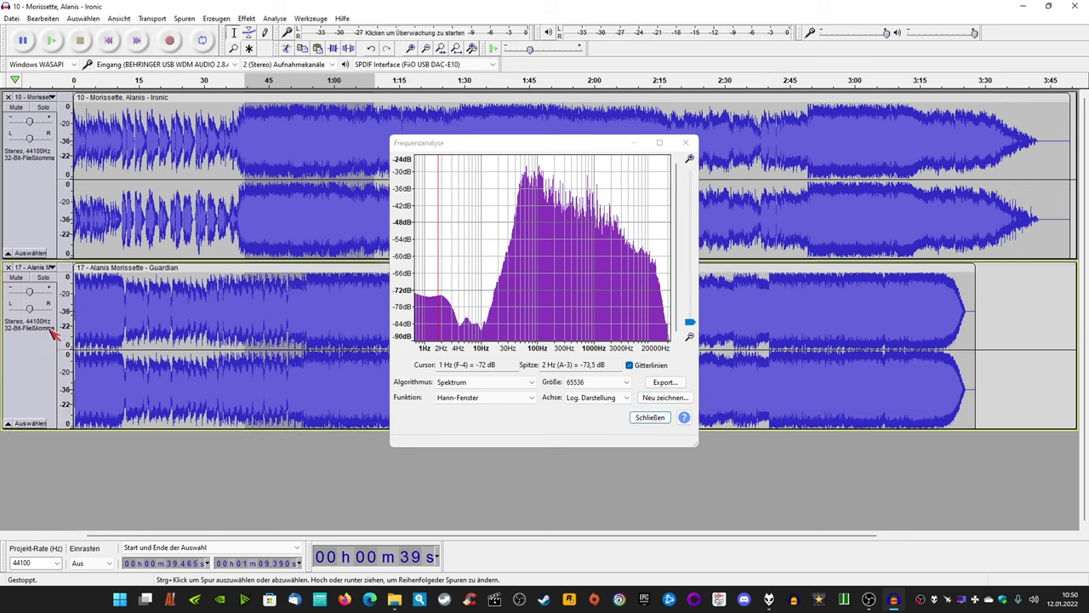
pyautogui.click(30, 193)
pyautogui.click(670, 398)
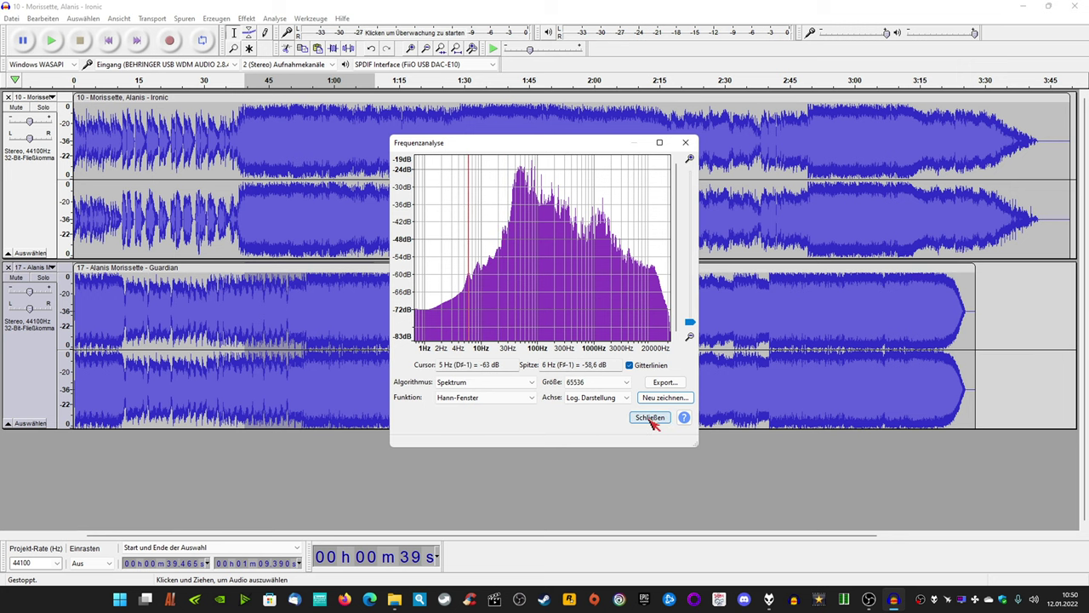
pyautogui.click(650, 418)
# Step: Copy the entire Guardian track into a new stereo track below the original
pyautogui.click(37, 383)
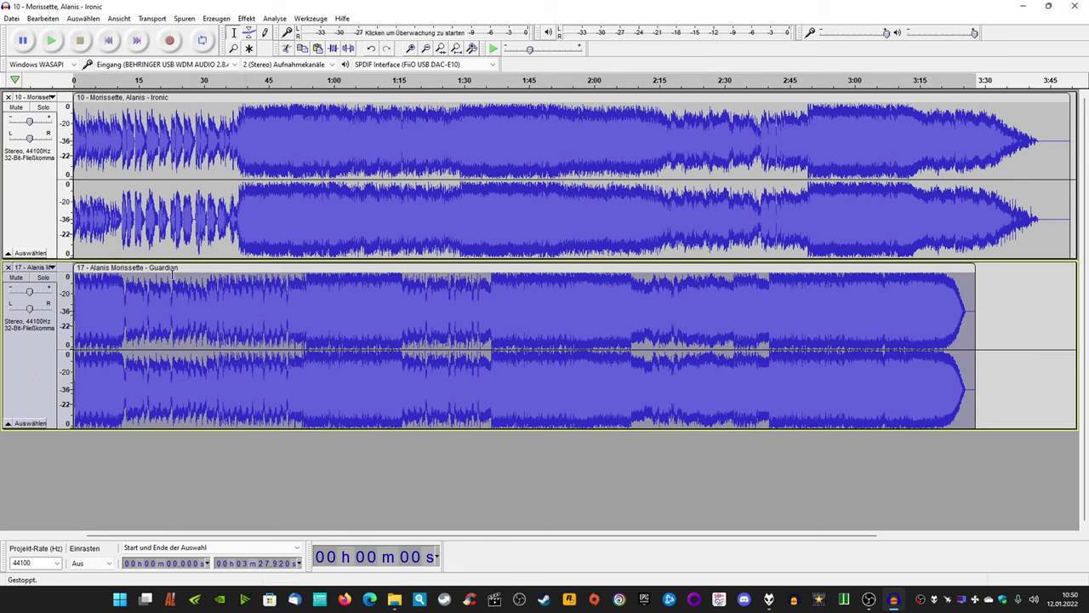
pyautogui.click(124, 341)
pyautogui.click(83, 18)
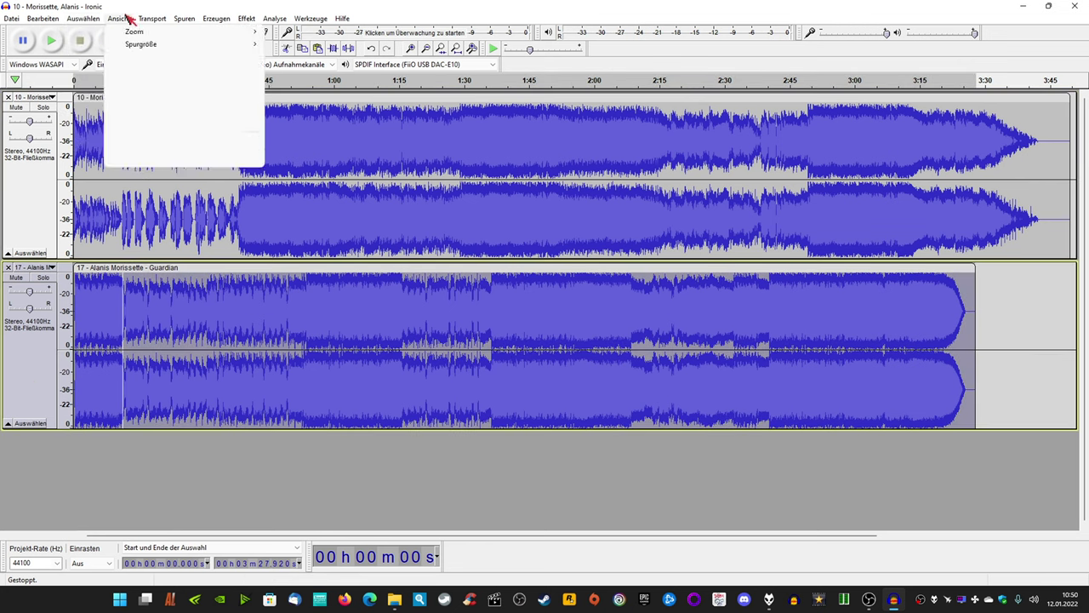
pyautogui.moveTo(213, 35)
pyautogui.click(349, 42)
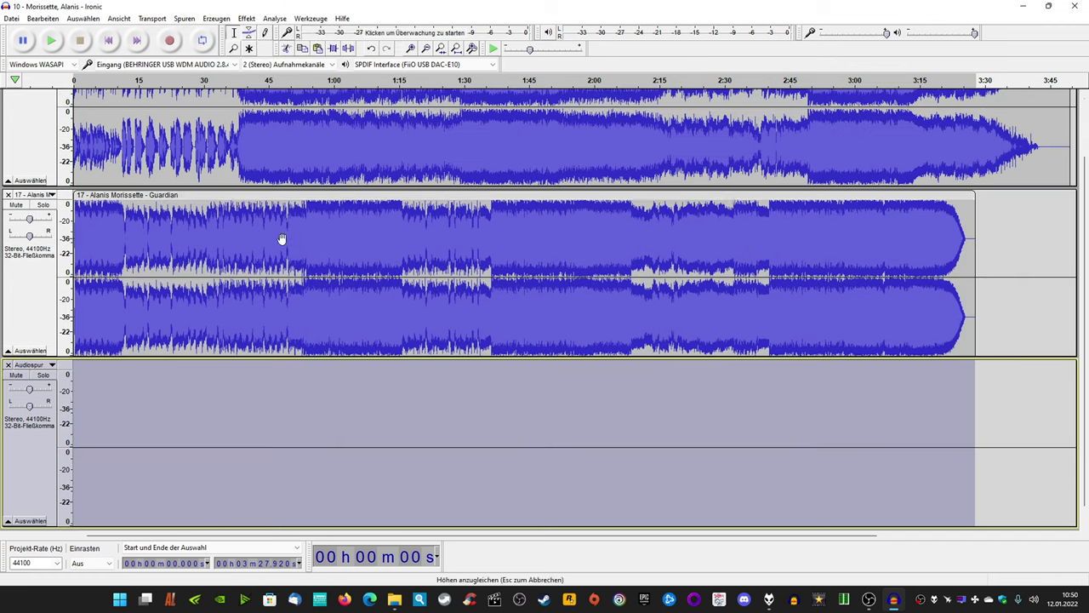
pyautogui.hotkey('ctrl', 'v')
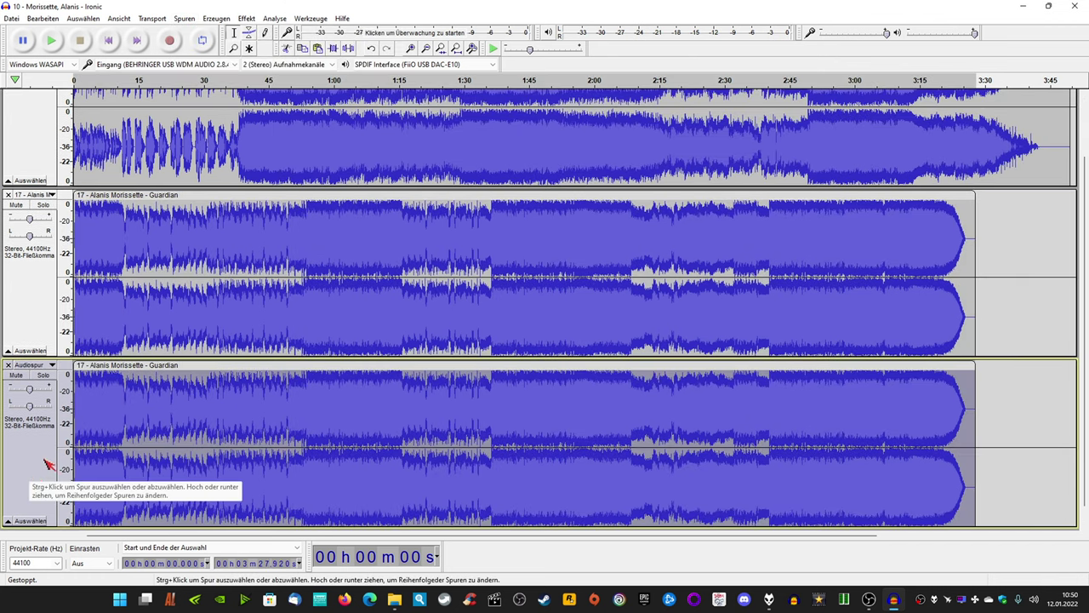
# Step: Apply Loudness Normalization to the copied Guardian track with perceived loudness at -23 LUFS
pyautogui.click(248, 19)
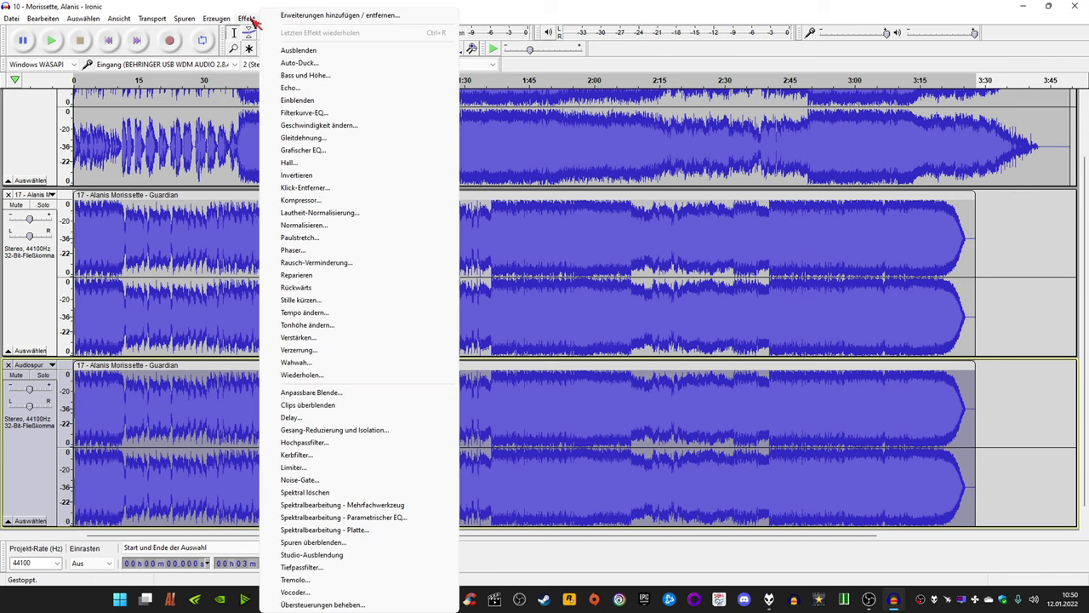
pyautogui.click(320, 212)
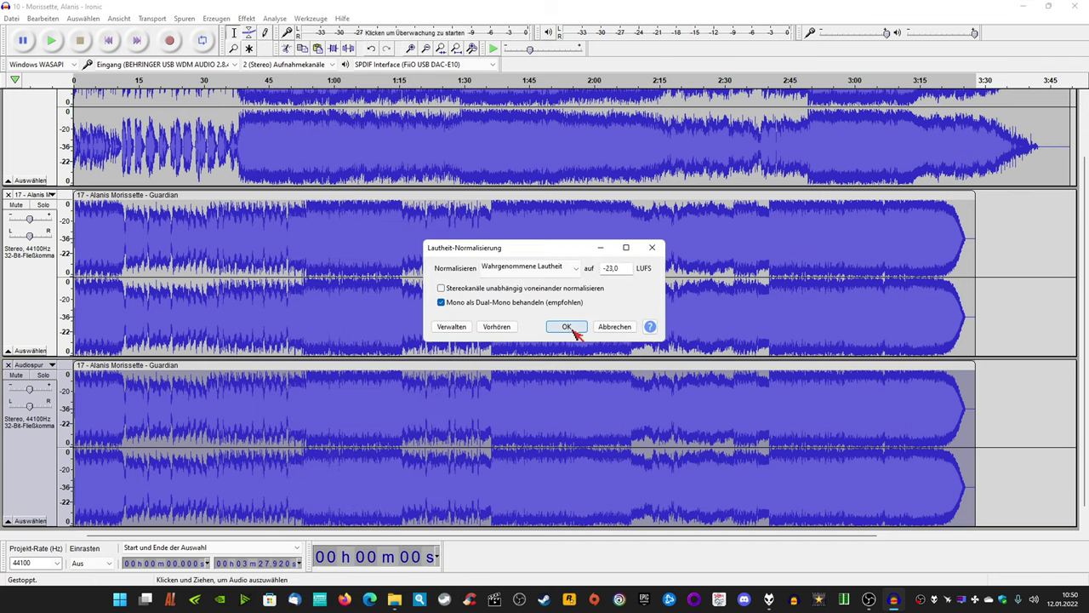
pyautogui.click(567, 327)
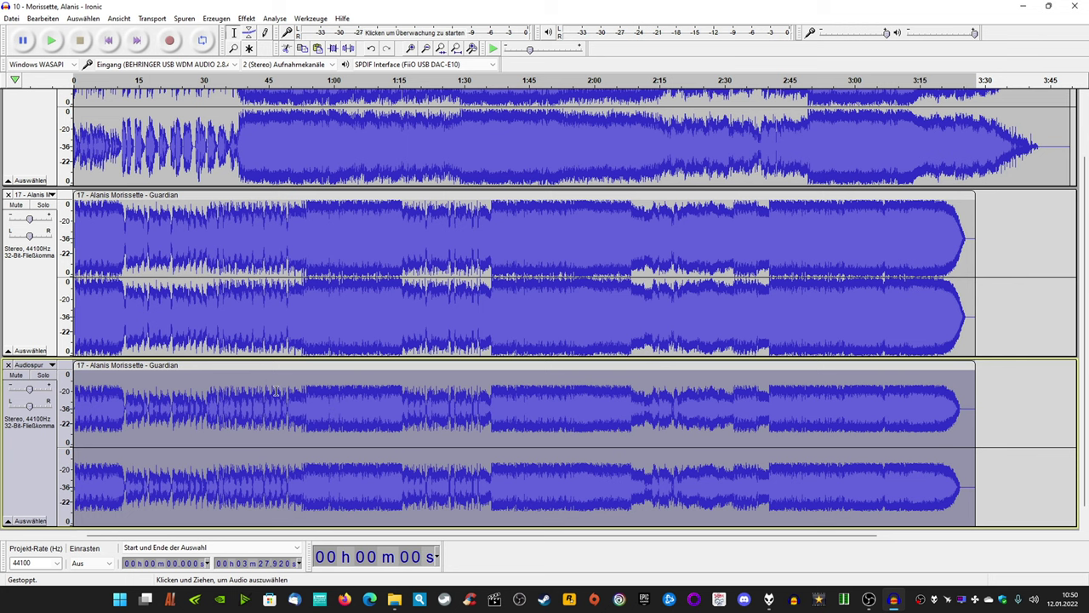
# Step: Apply a high-pass filter to the copied Guardian track at 20 Hz with a 36 dB per octave roll-off
pyautogui.click(246, 18)
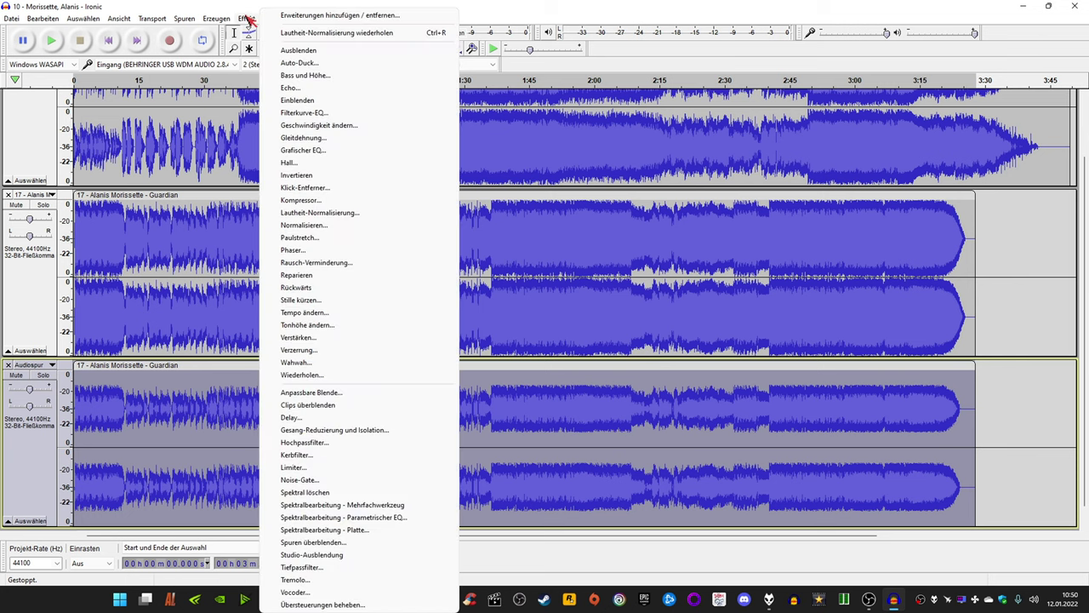
pyautogui.click(323, 445)
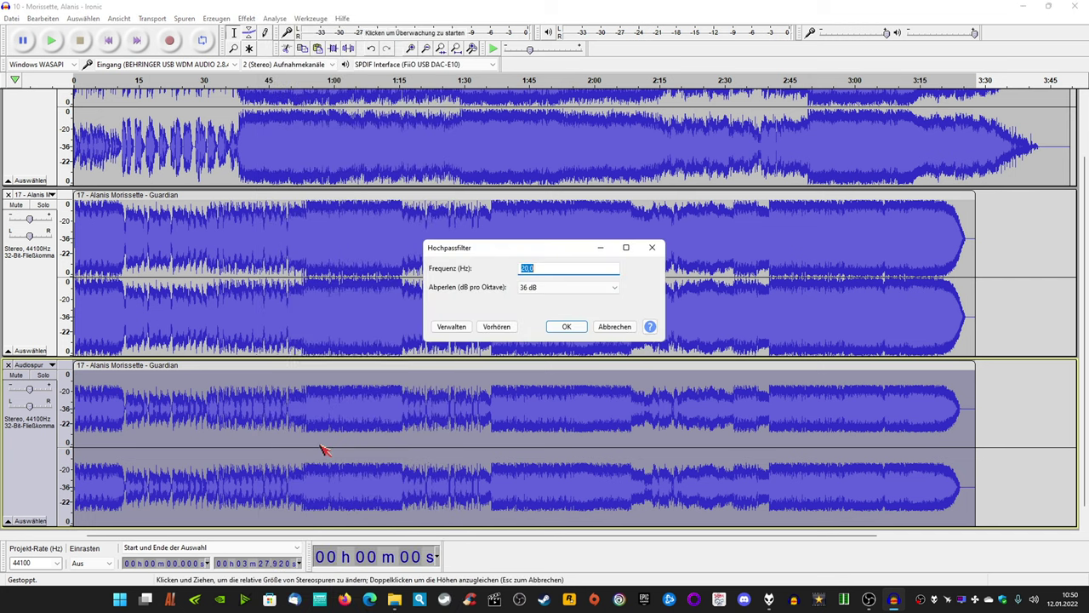
pyautogui.click(529, 270)
pyautogui.click(555, 289)
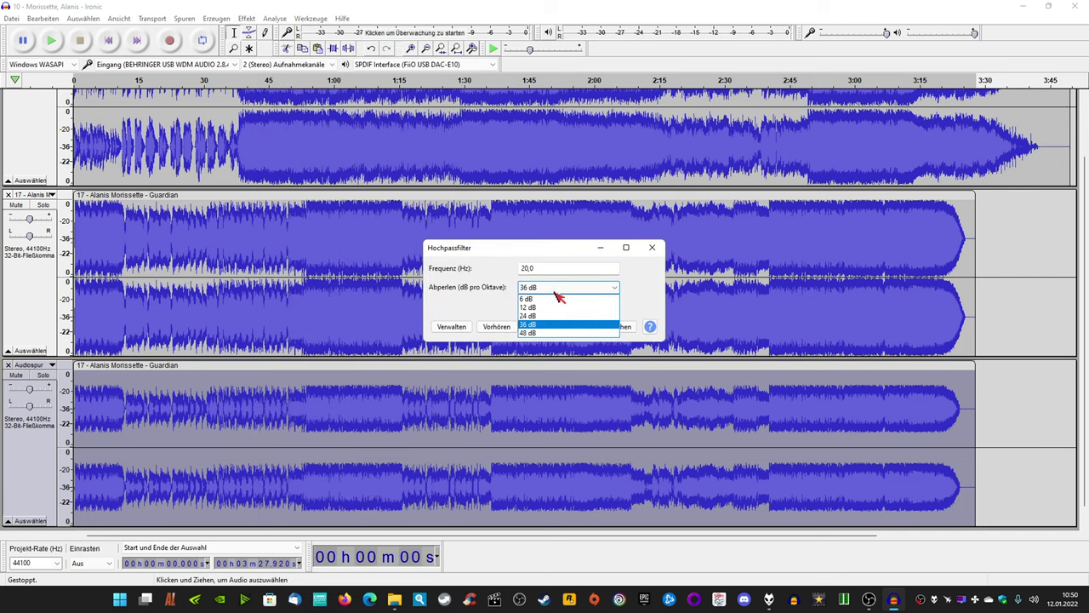
pyautogui.click(555, 291)
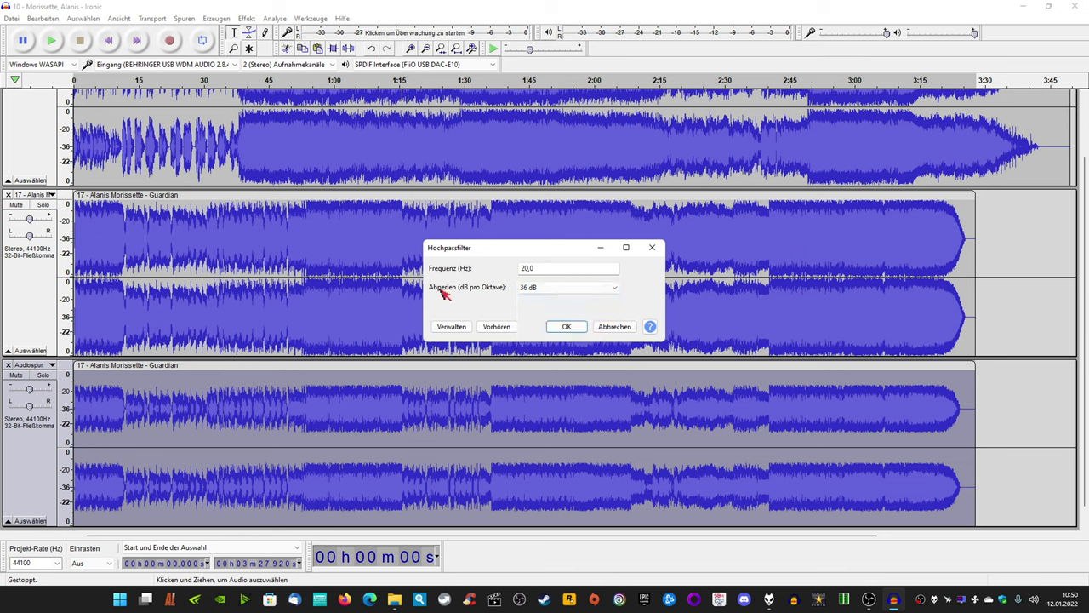
pyautogui.click(566, 326)
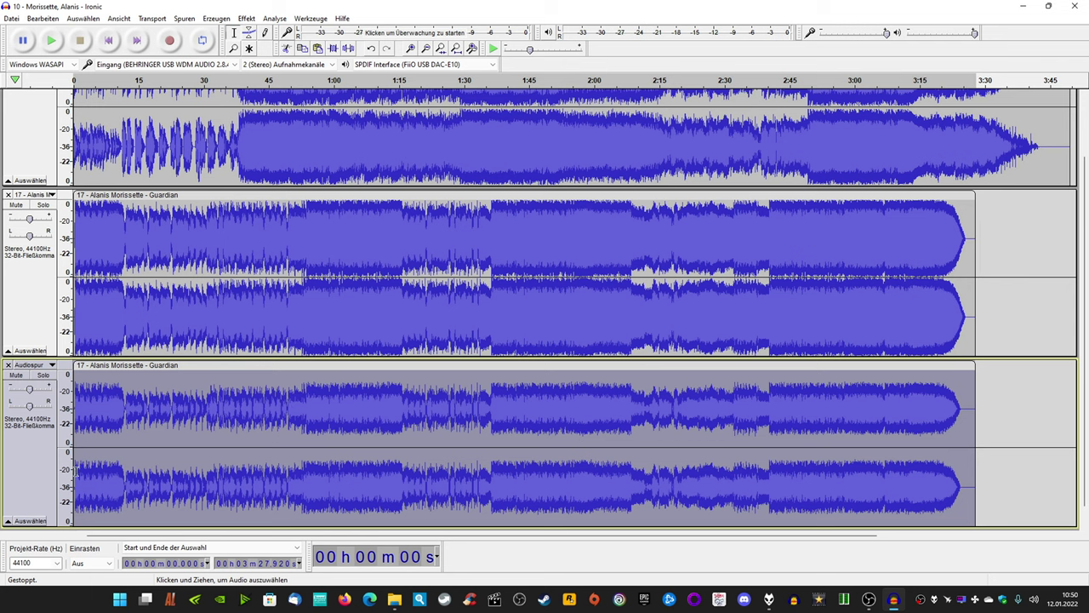
# Step: Normalize the peak amplitude of the copied Guardian track to -1.0 dB
pyautogui.click(247, 19)
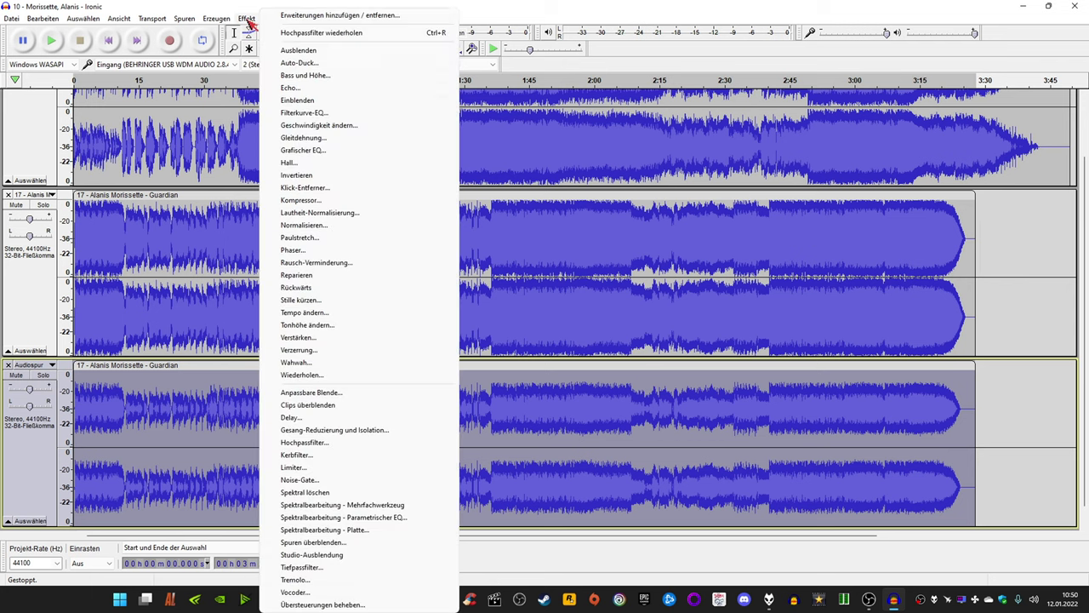
pyautogui.click(304, 225)
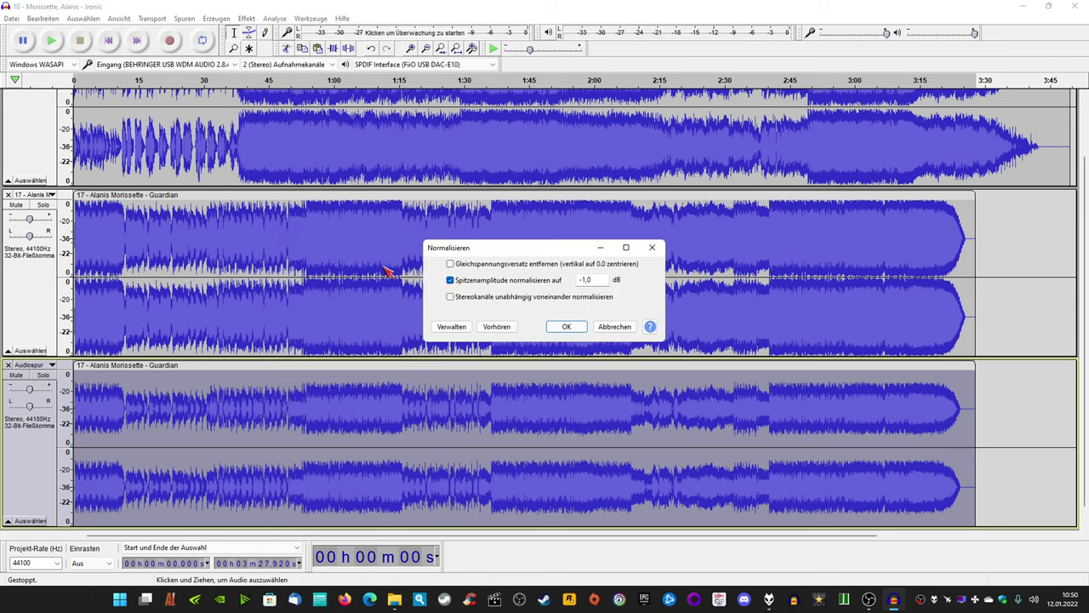
pyautogui.click(567, 328)
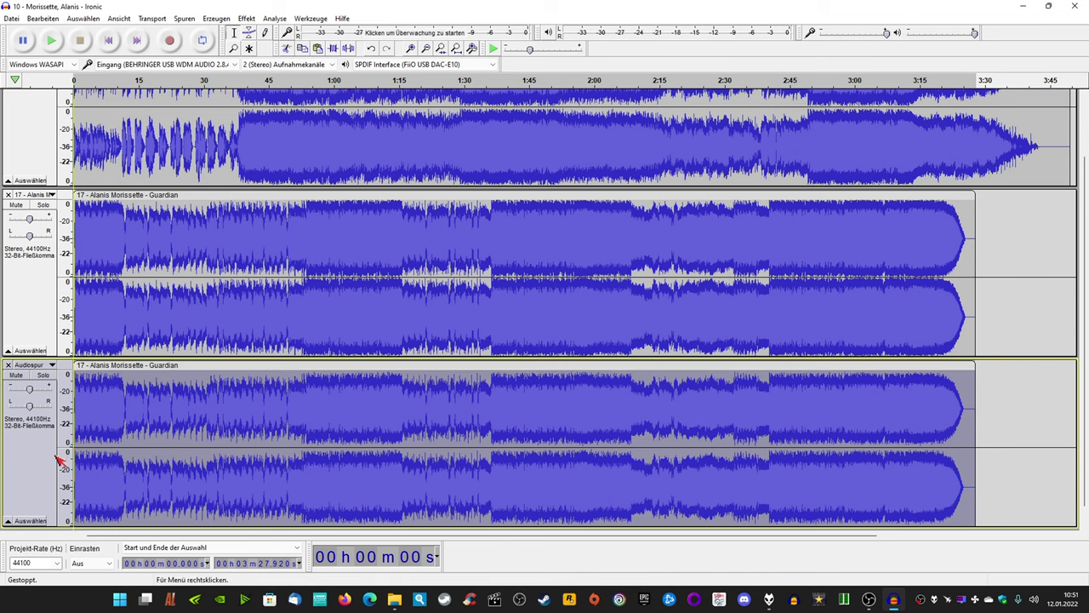
# Step: Look at the FLAC export options for the full project audio and for the selected audio without exporting a file
pyautogui.click(8, 18)
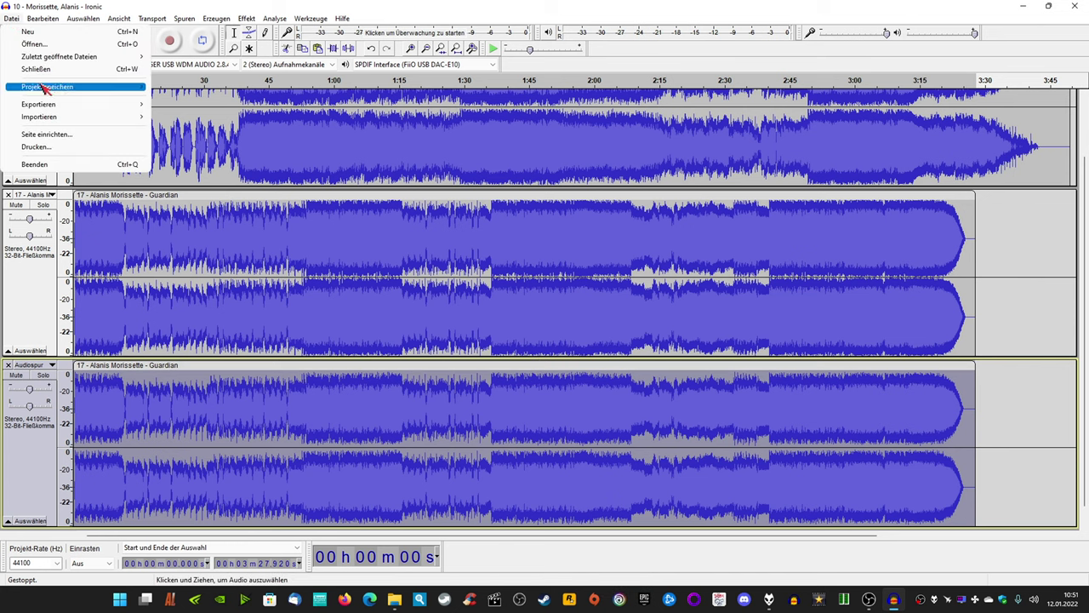
pyautogui.moveTo(77, 104)
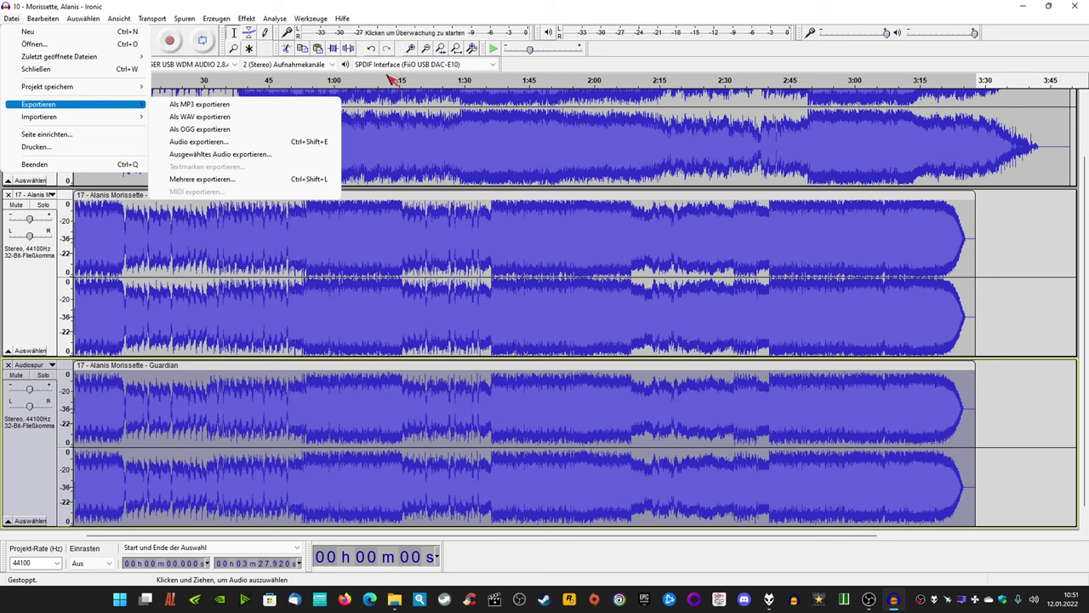
pyautogui.click(227, 146)
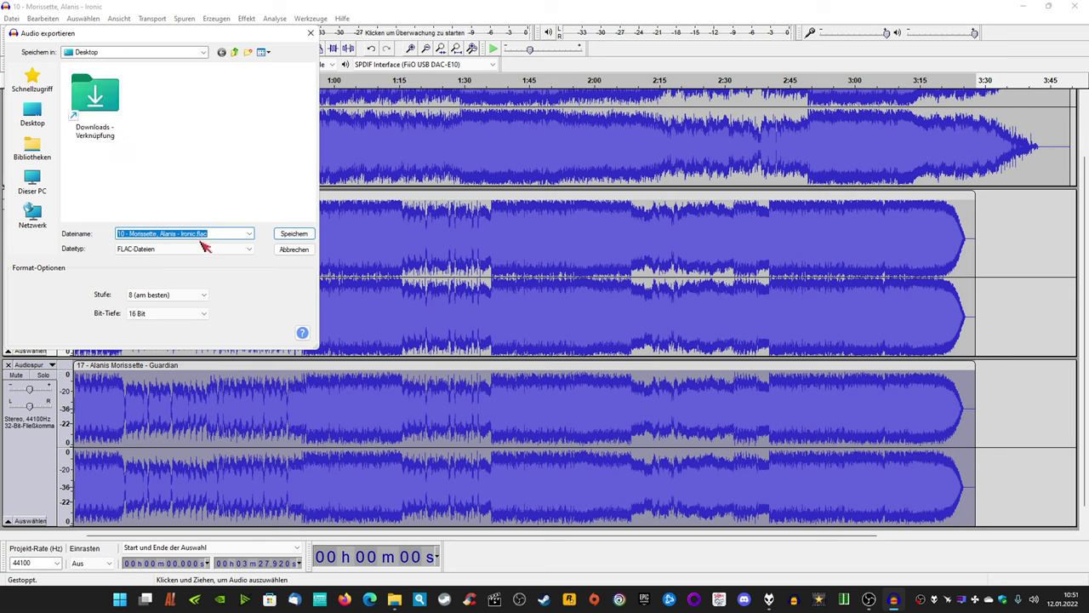
pyautogui.click(298, 250)
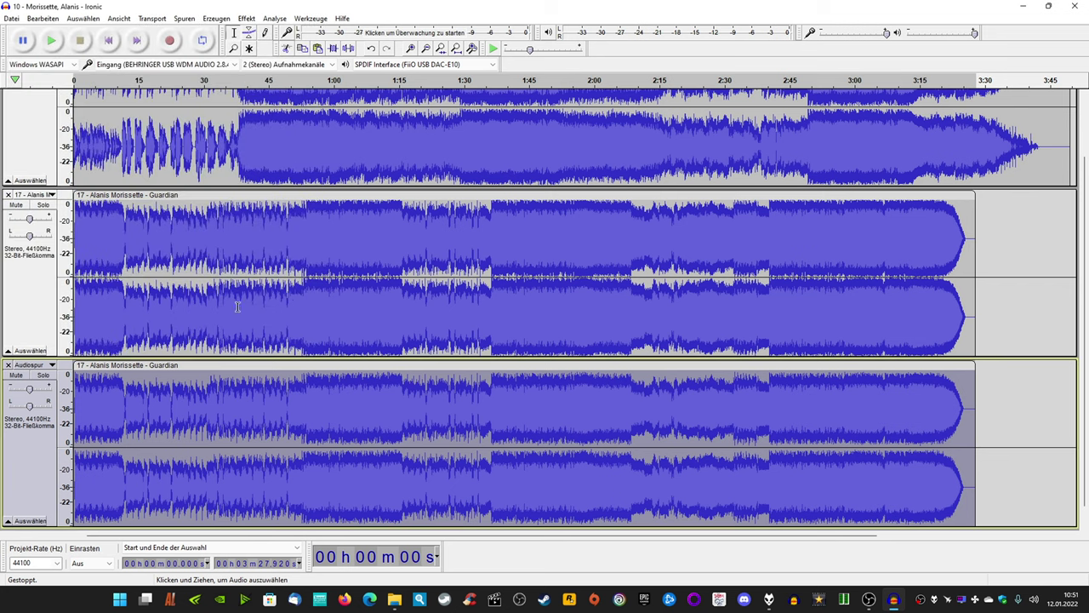
pyautogui.click(12, 18)
pyautogui.moveTo(107, 104)
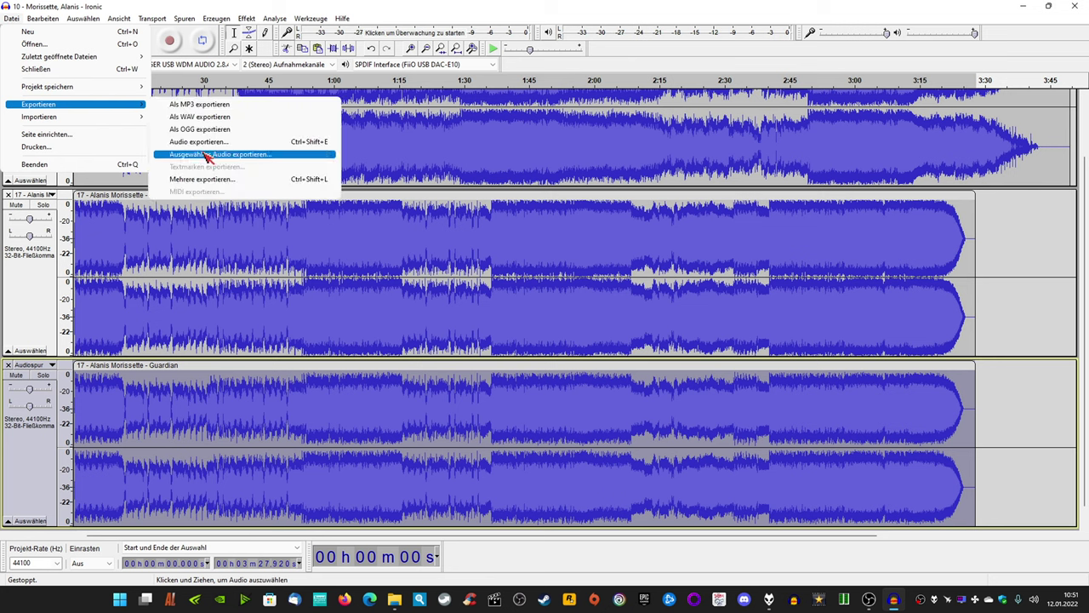
pyautogui.hotkey('ctrl', 'shift', 'e')
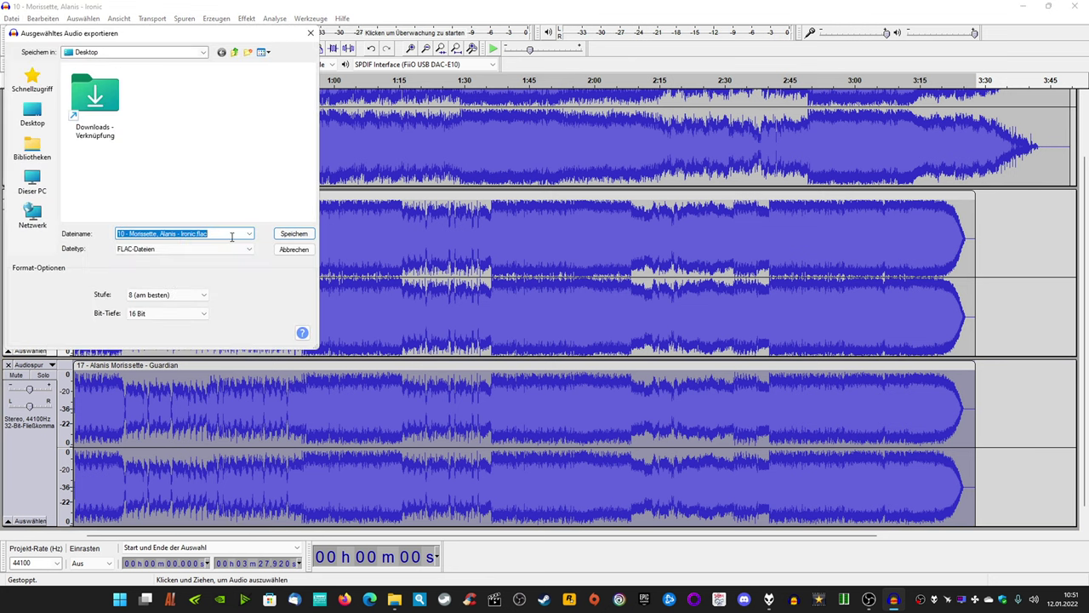
pyautogui.click(293, 248)
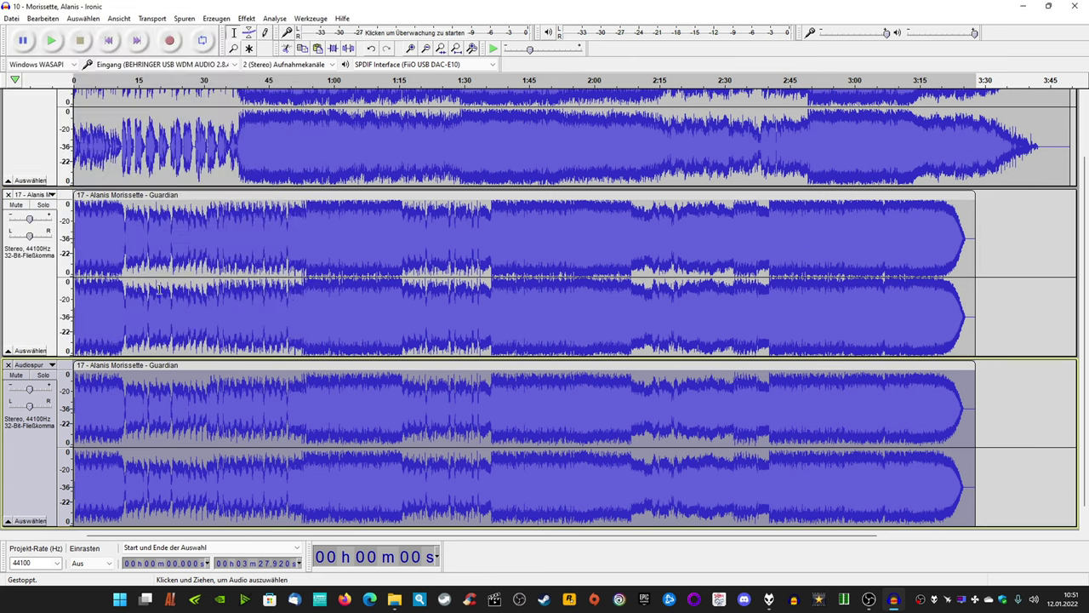
# Step: Review the project's tracks and look at the full audio export options again without saving a file
pyautogui.click(34, 349)
pyautogui.click(34, 474)
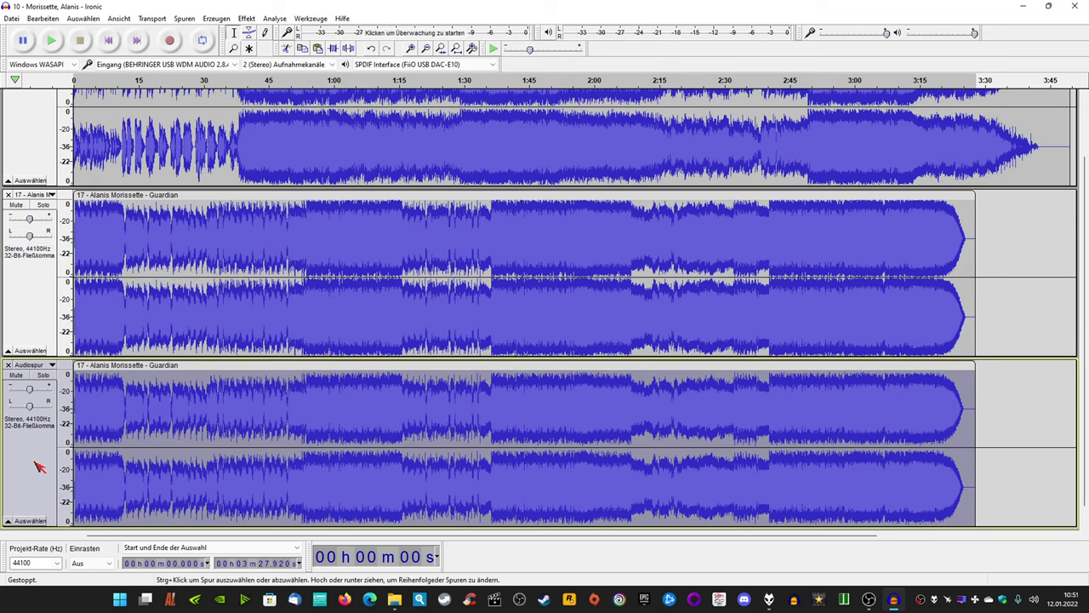
pyautogui.scroll(2, 108, 372)
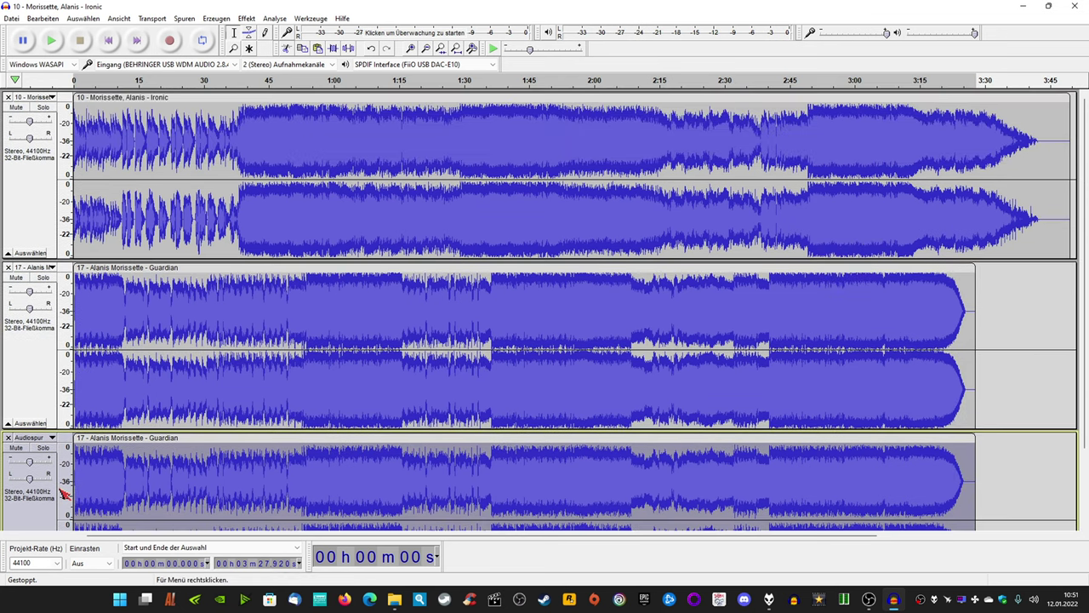
pyautogui.scroll(-2, 57, 474)
pyautogui.click(12, 18)
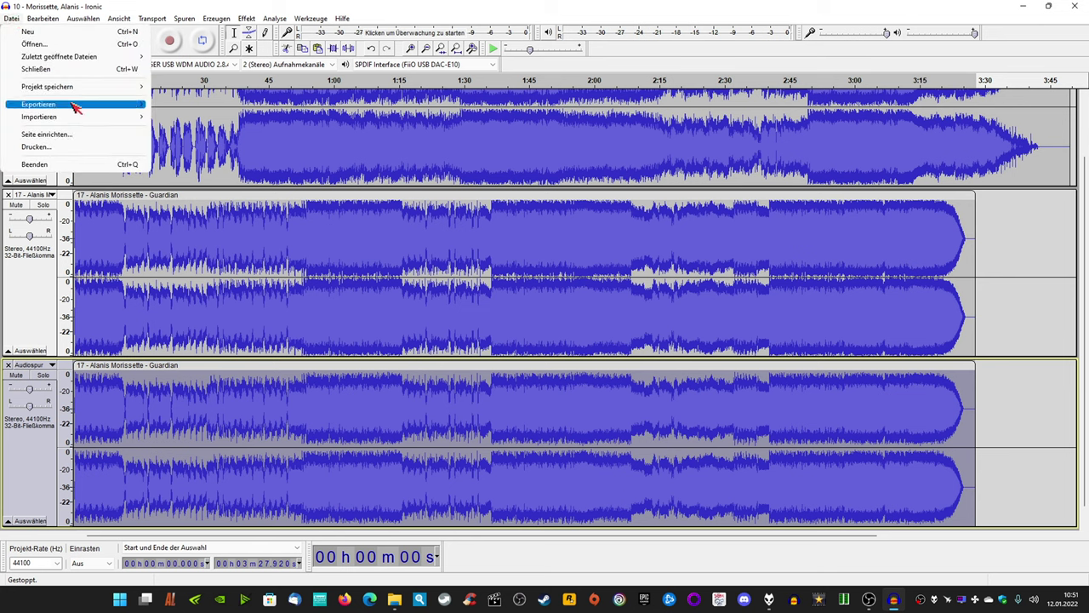
pyautogui.moveTo(75, 106)
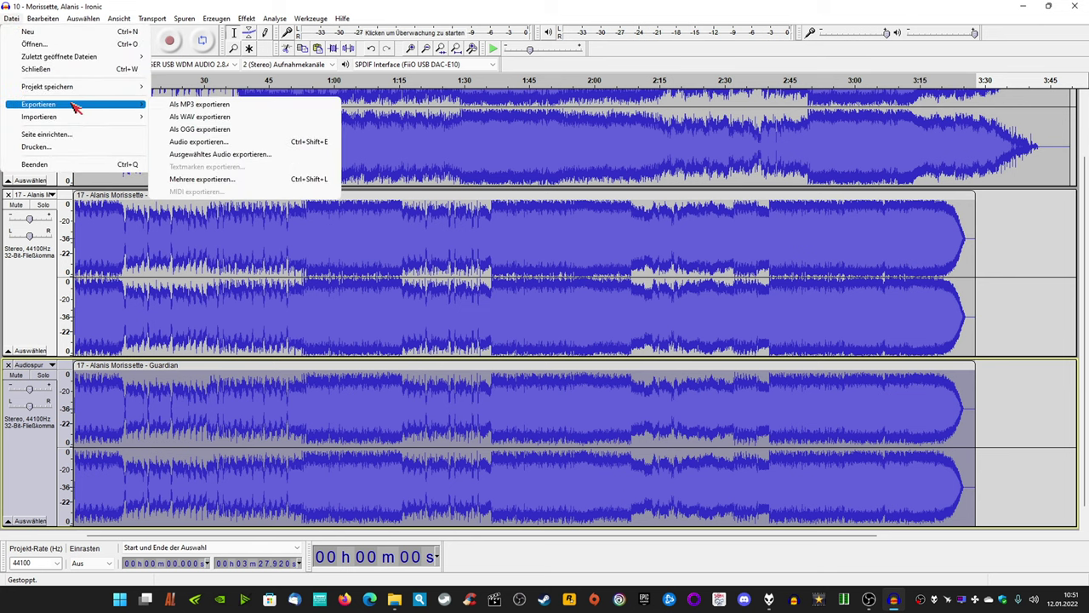
pyautogui.click(213, 142)
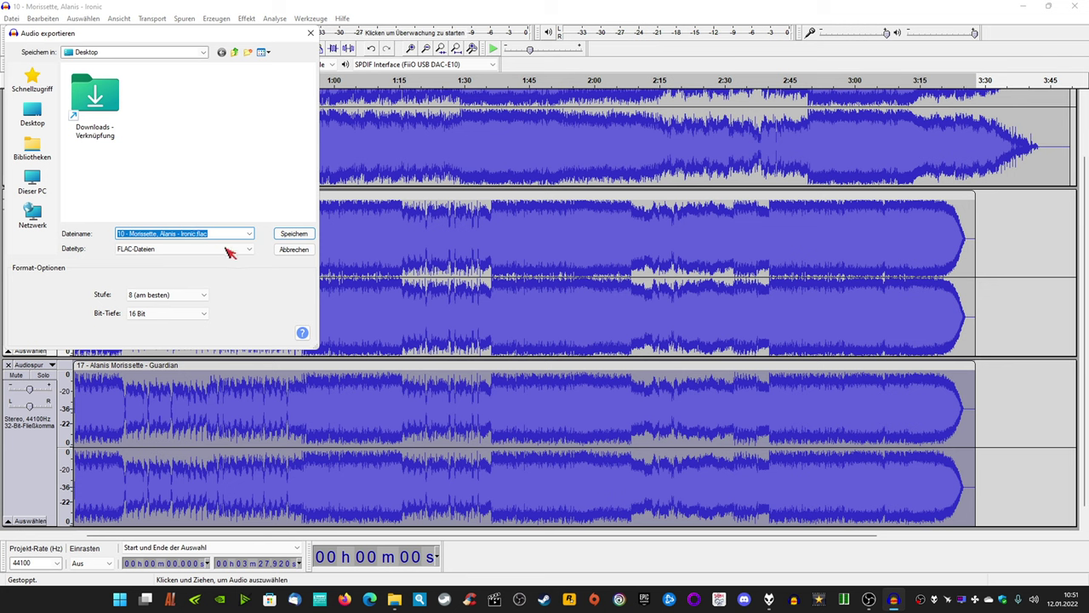
pyautogui.click(292, 249)
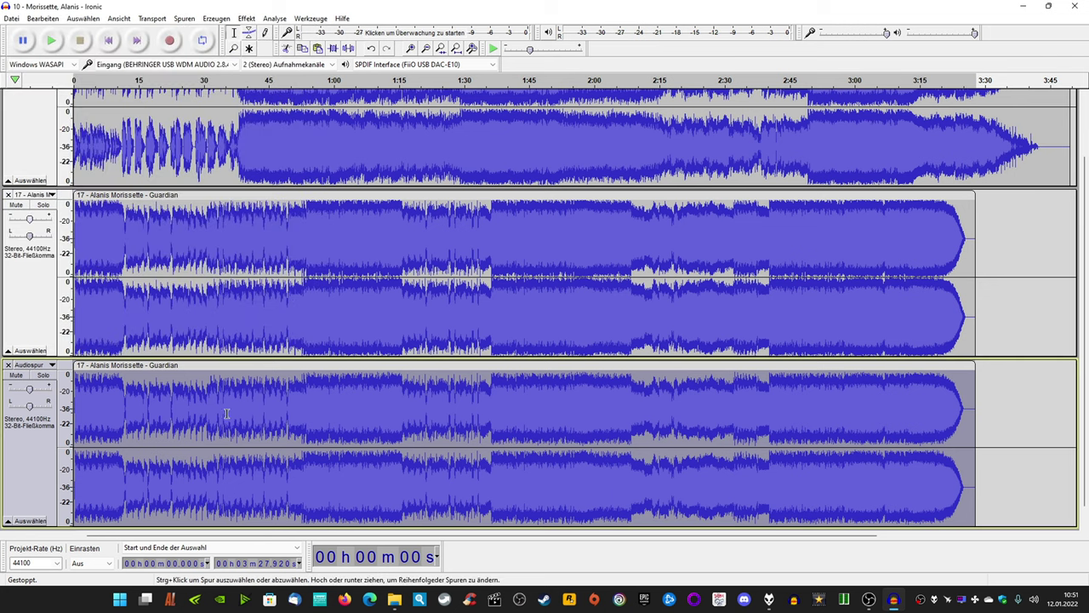
# Step: Set the default waveform scale for tracks to Linear in the preferences
pyautogui.scroll(2, 228, 415)
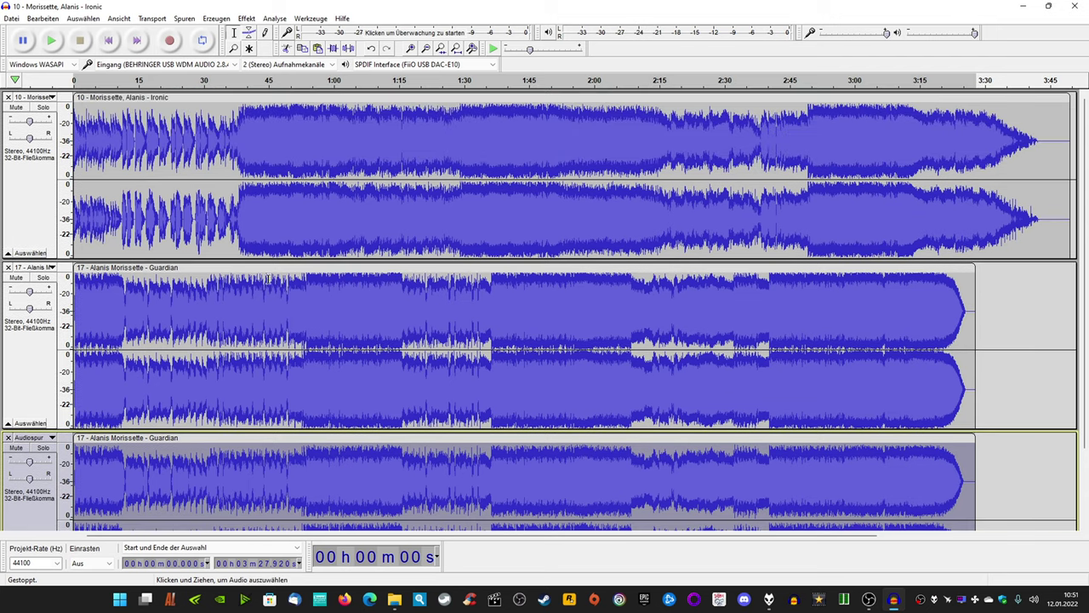
pyautogui.click(11, 17)
pyautogui.moveTo(42, 18)
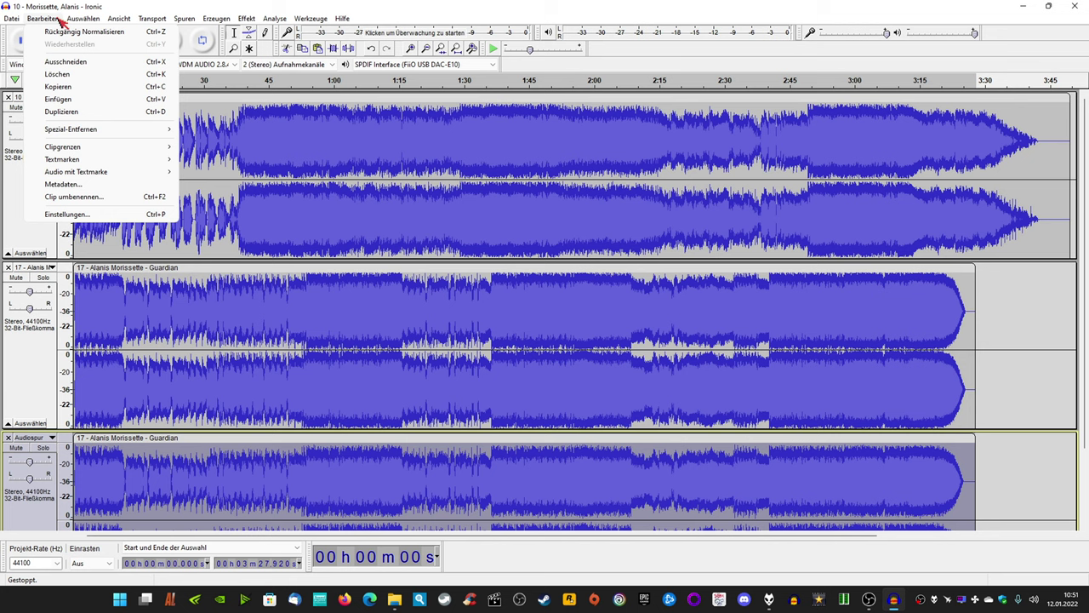
pyautogui.click(72, 213)
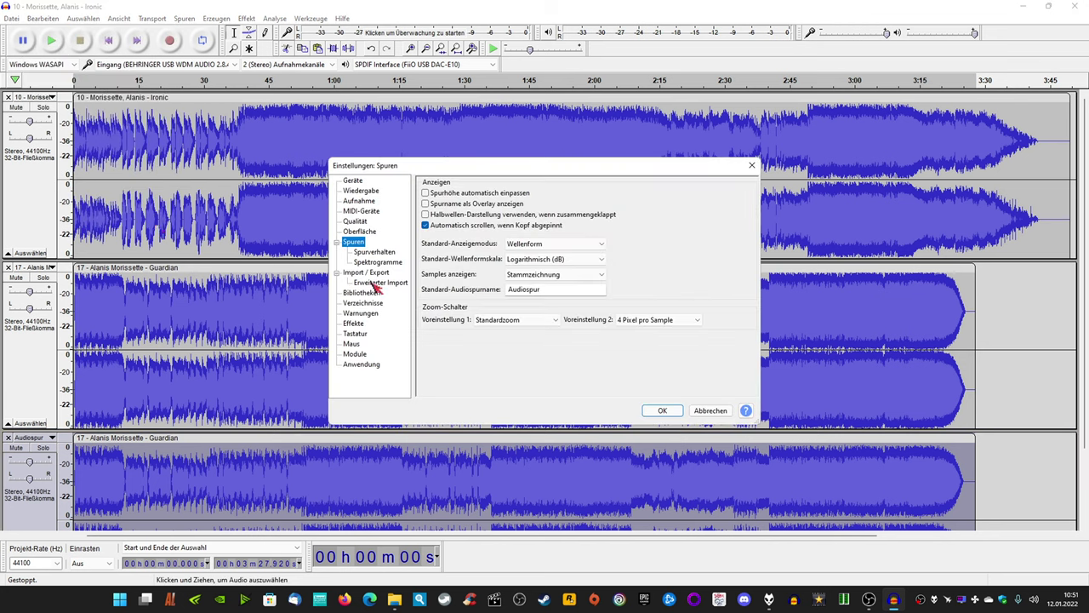
pyautogui.click(537, 260)
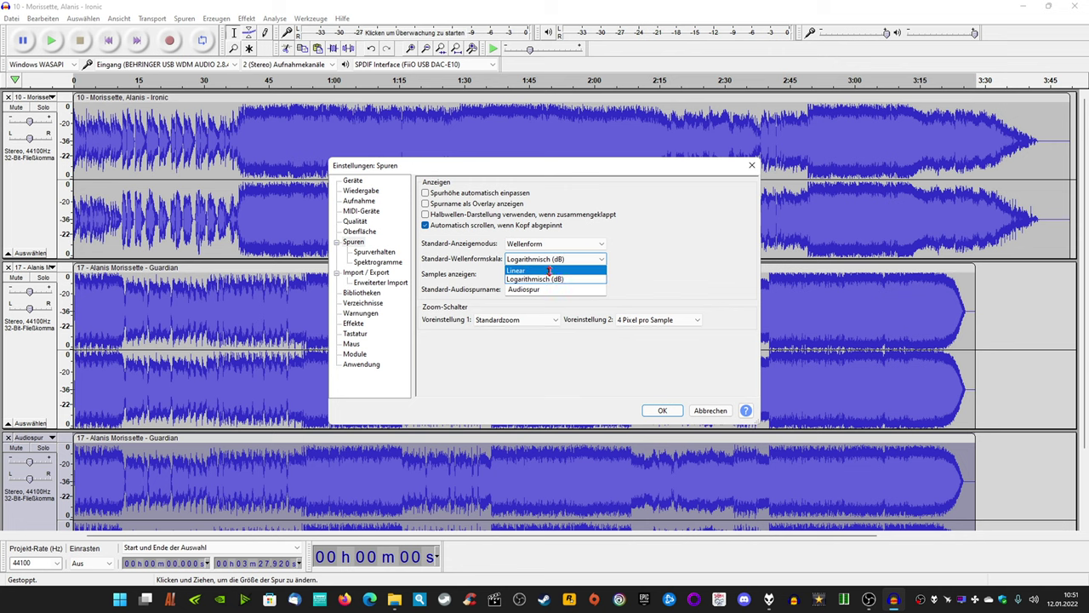
pyautogui.click(545, 270)
pyautogui.click(661, 410)
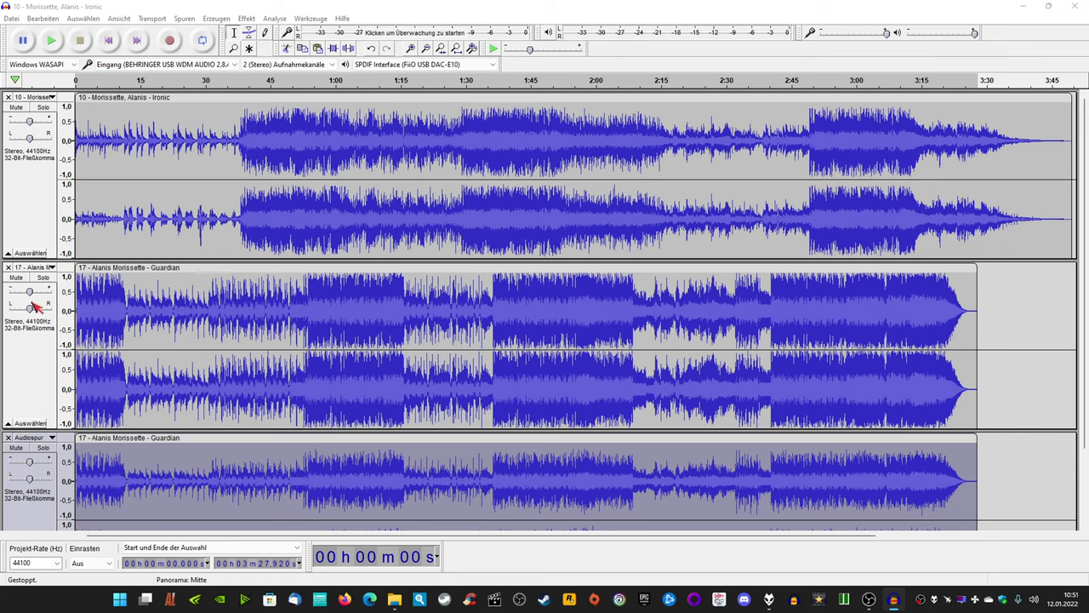
# Step: Compare the waveforms of all three tracks and select about 5 to 33 seconds in the original Guardian track
pyautogui.scroll(-3, 94, 304)
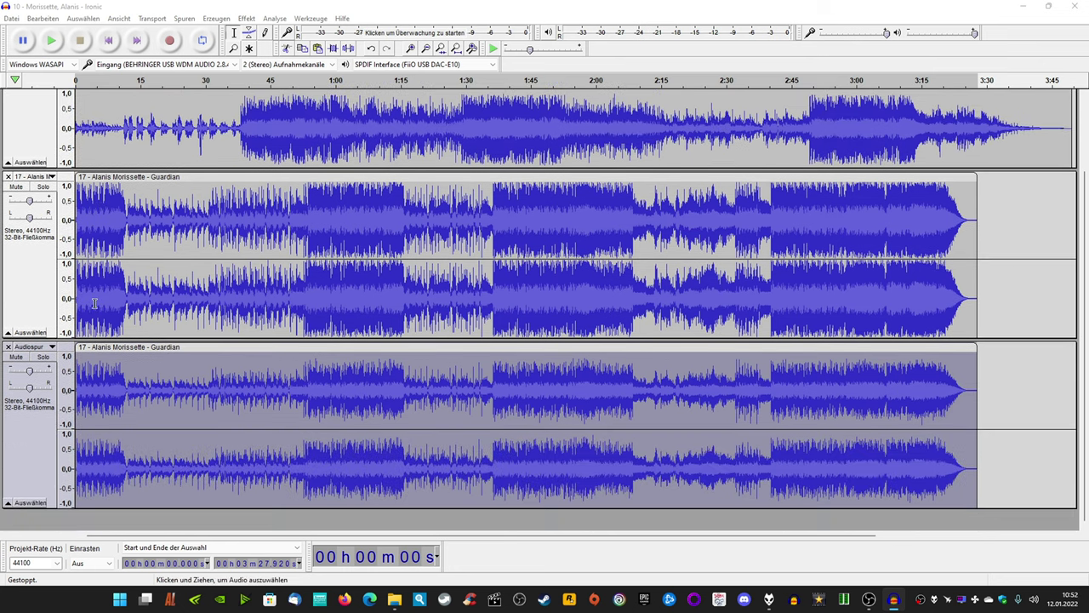
pyautogui.scroll(1, 94, 304)
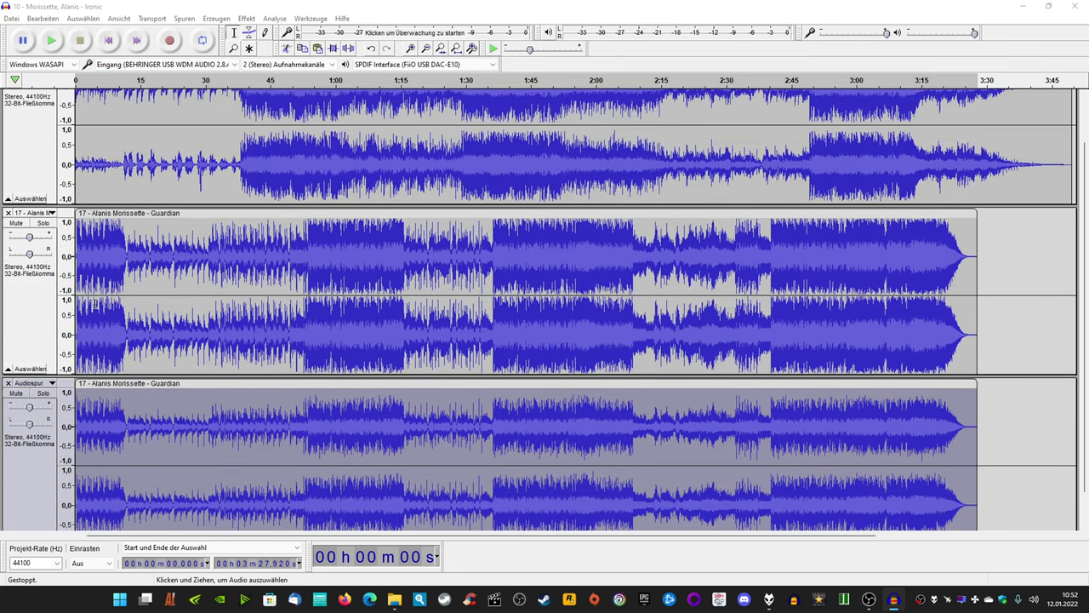
pyautogui.scroll(2, 94, 304)
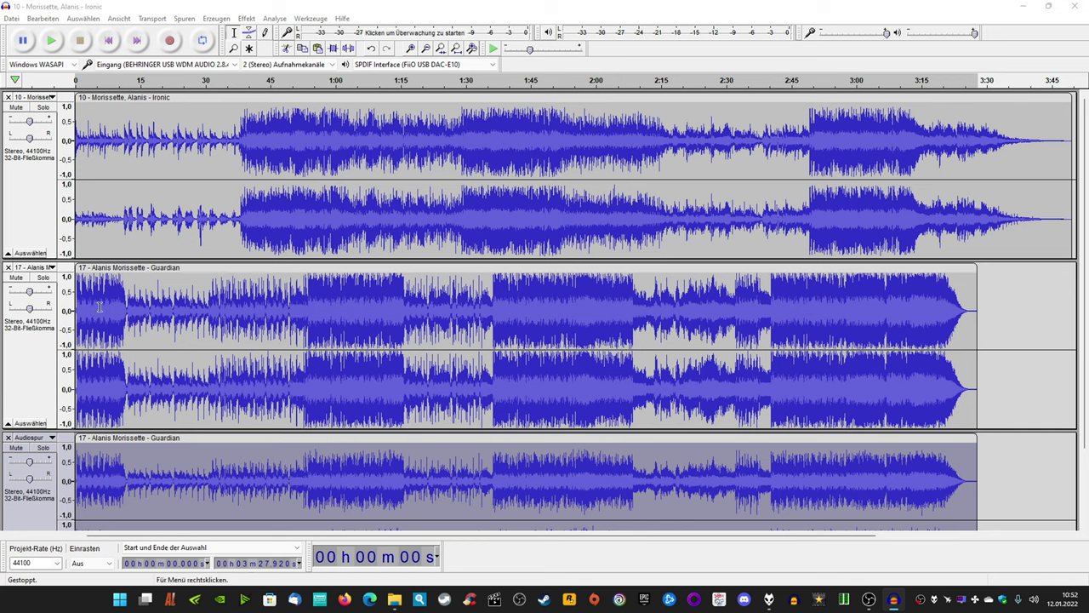
pyautogui.moveTo(98, 308); pyautogui.dragTo(205, 312)
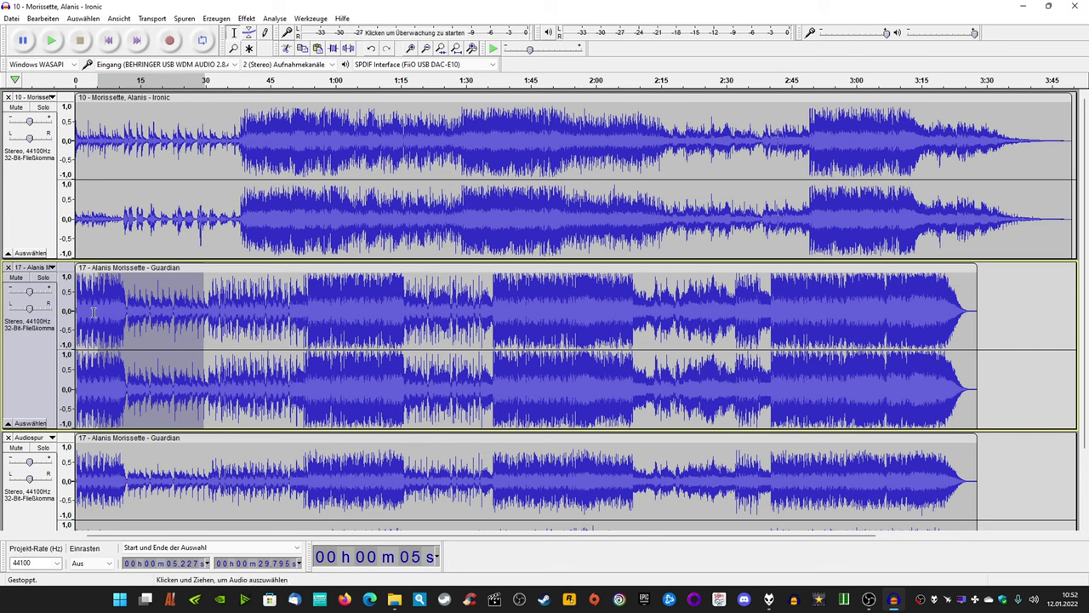
pyautogui.click(208, 307)
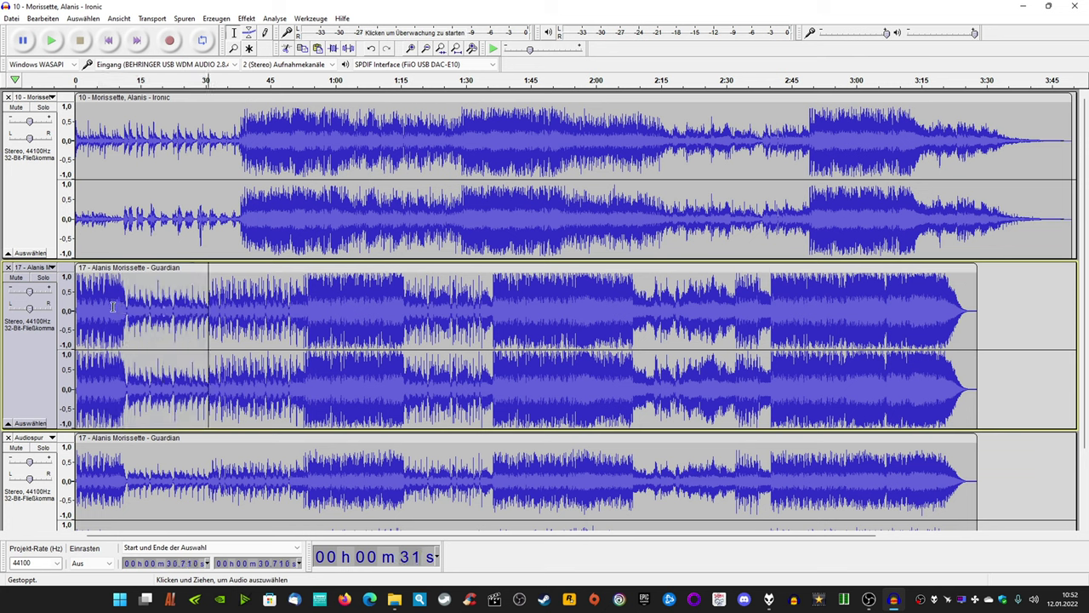
pyautogui.moveTo(97, 308); pyautogui.dragTo(218, 317)
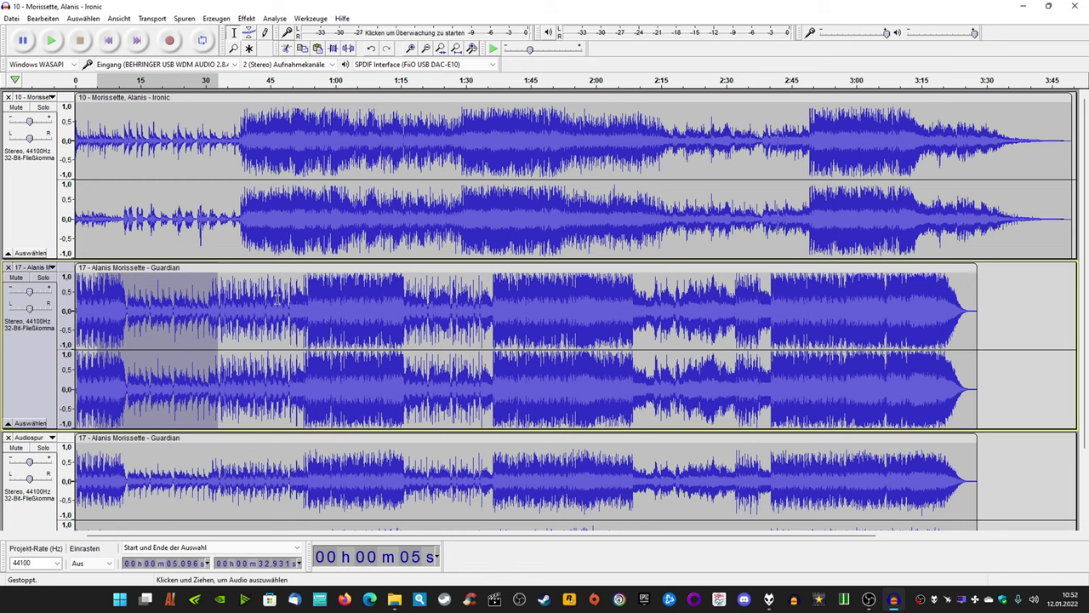
# Step: Compare the processed Guardian copy with the original, selecting about 0:19 to 0:54 and 0:50 to 1:13 in the original
pyautogui.scroll(-1, 277, 298)
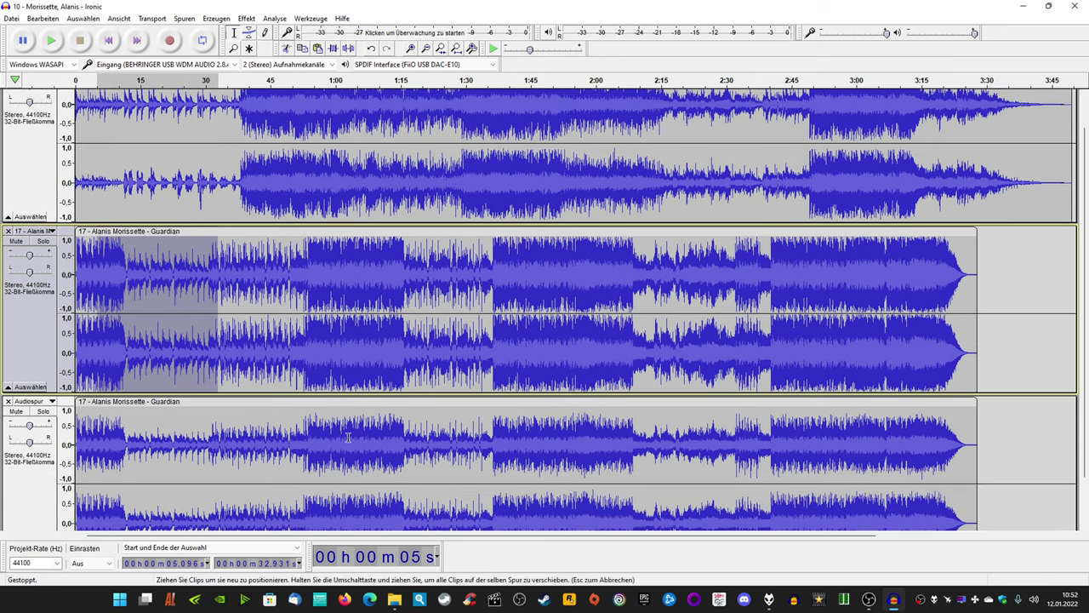
pyautogui.click(292, 451)
pyautogui.scroll(-1, 229, 438)
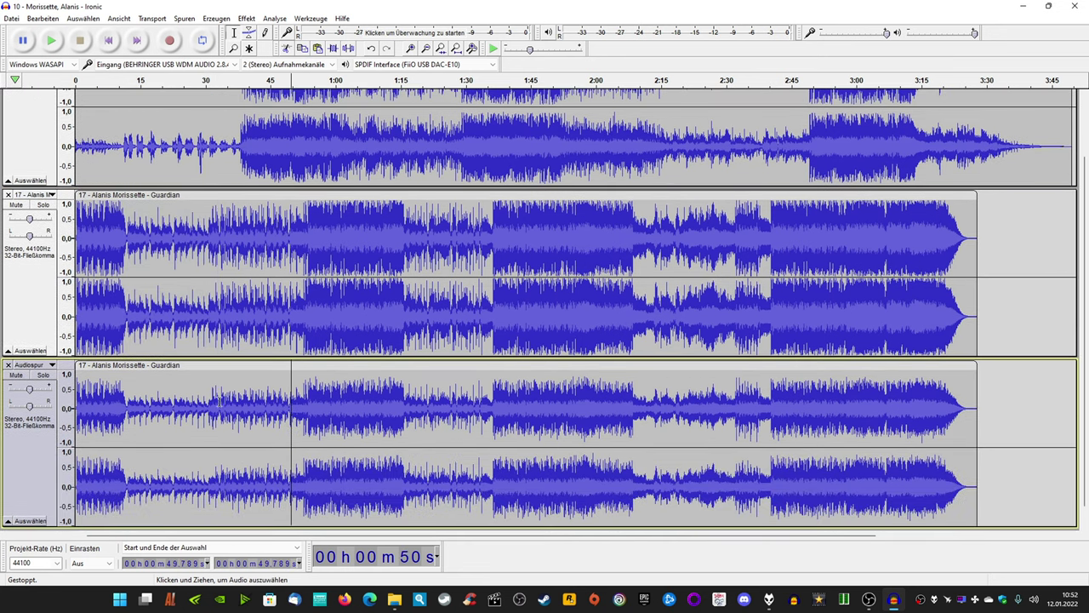
pyautogui.scroll(2, 219, 398)
pyautogui.moveTo(160, 298); pyautogui.dragTo(309, 311)
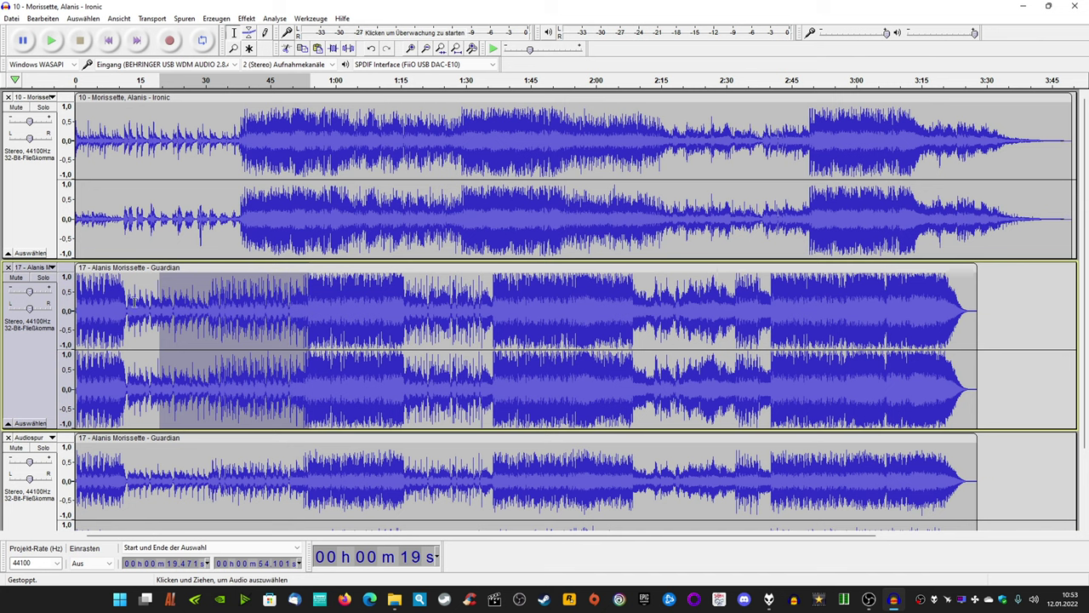
pyautogui.moveTo(290, 306); pyautogui.dragTo(391, 308)
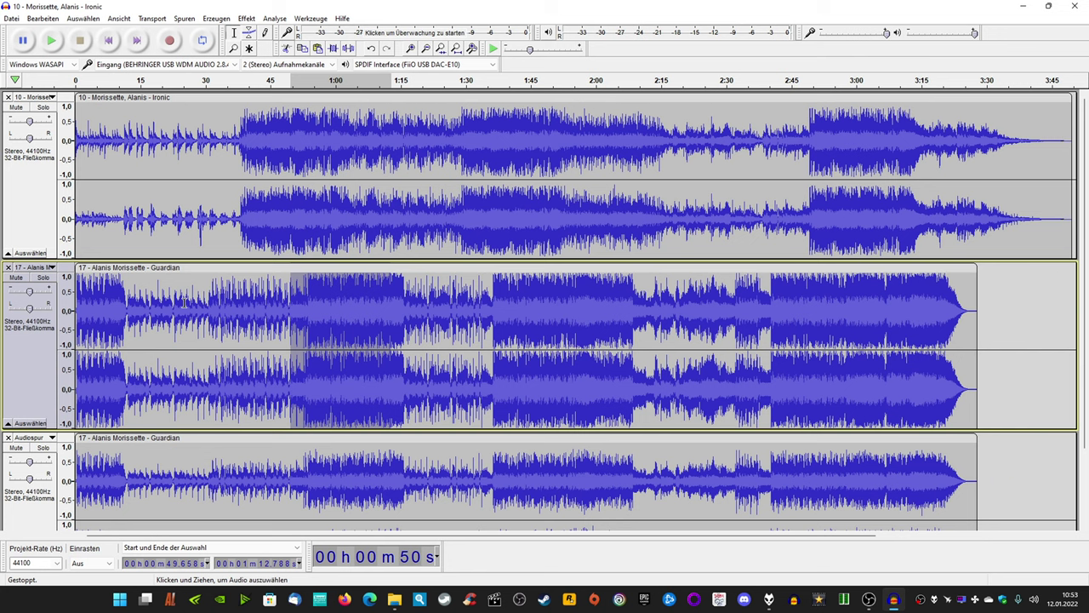
# Step: Quit Audacity without saving the changes to the project
pyautogui.click(17, 19)
pyautogui.click(46, 165)
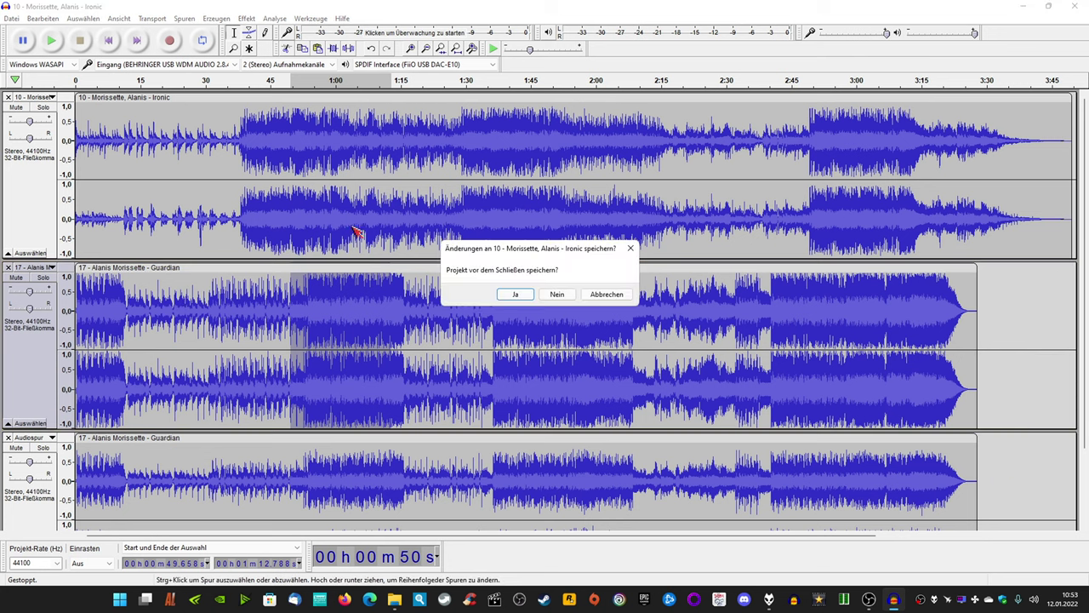
pyautogui.click(555, 294)
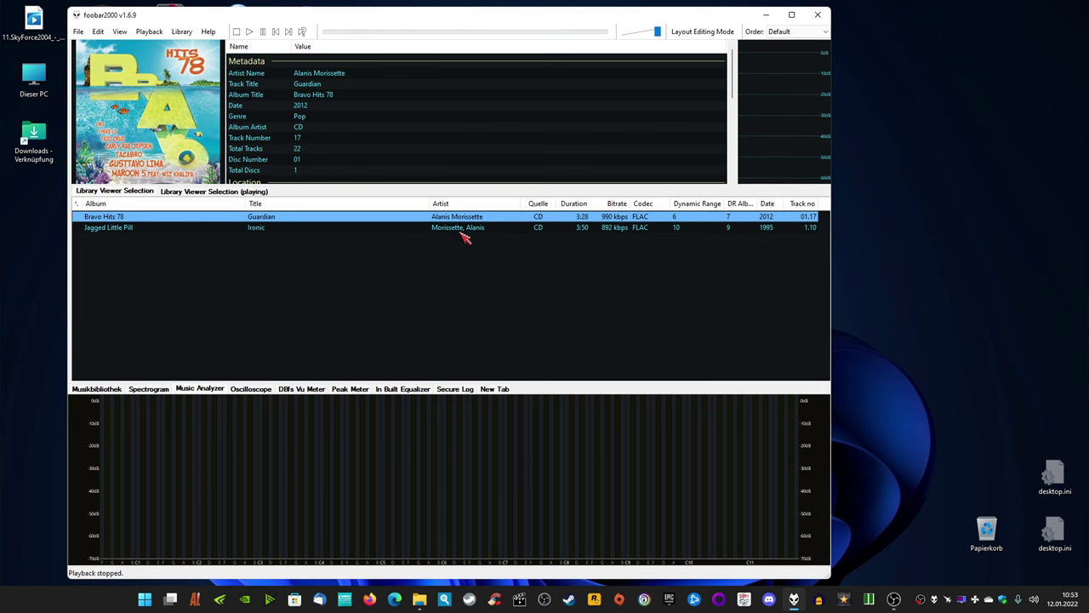
# Step: Open the original Guardian FLAC file in Audacity from its containing folder, Bravo Hits Vol. 78 CD 1
pyautogui.rightClick(423, 218)
pyautogui.click(494, 326)
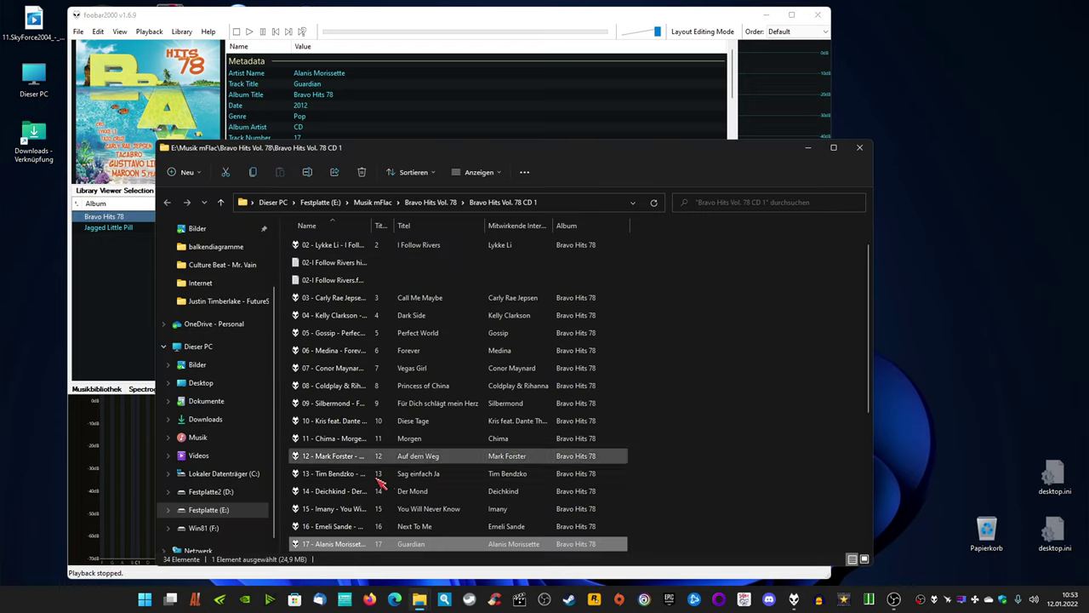
pyautogui.rightClick(379, 545)
pyautogui.moveTo(520, 434)
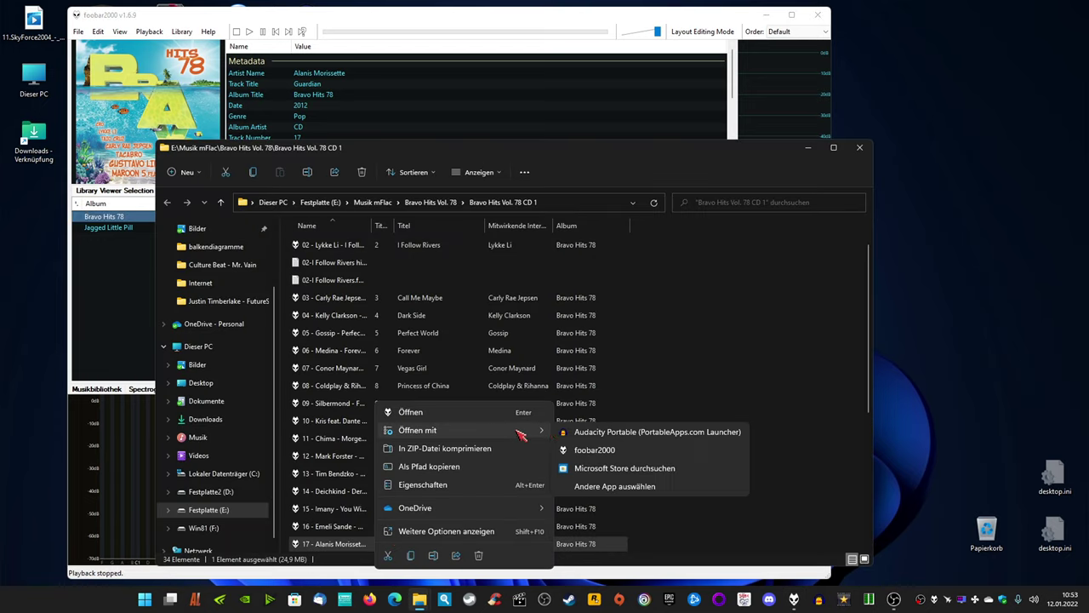
pyautogui.click(613, 432)
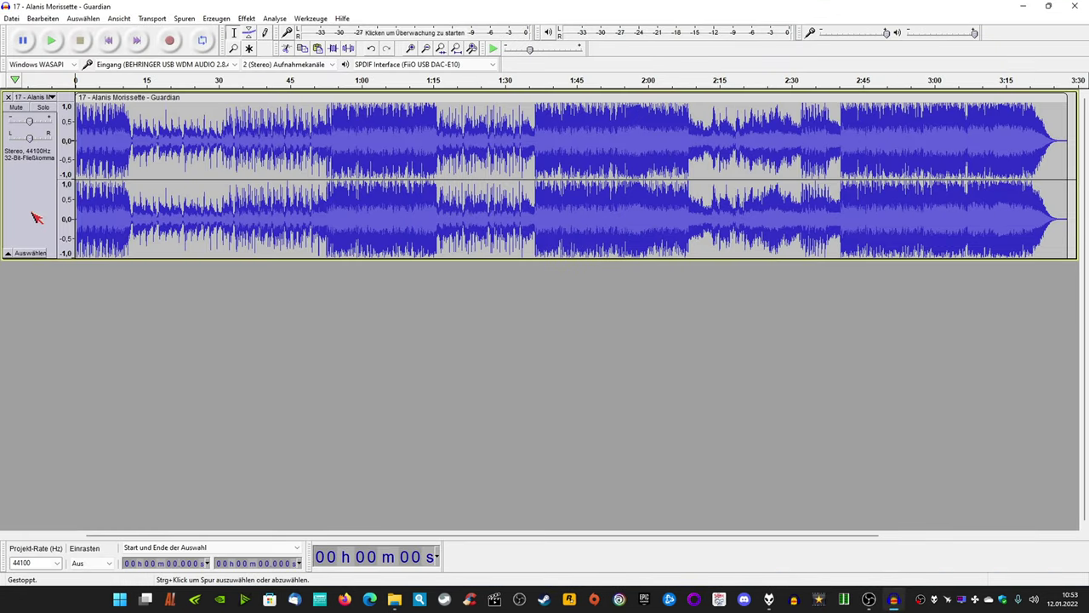
# Step: Select the whole Guardian track and normalize its perceived loudness to -23 LUFS
pyautogui.click(34, 217)
pyautogui.click(246, 18)
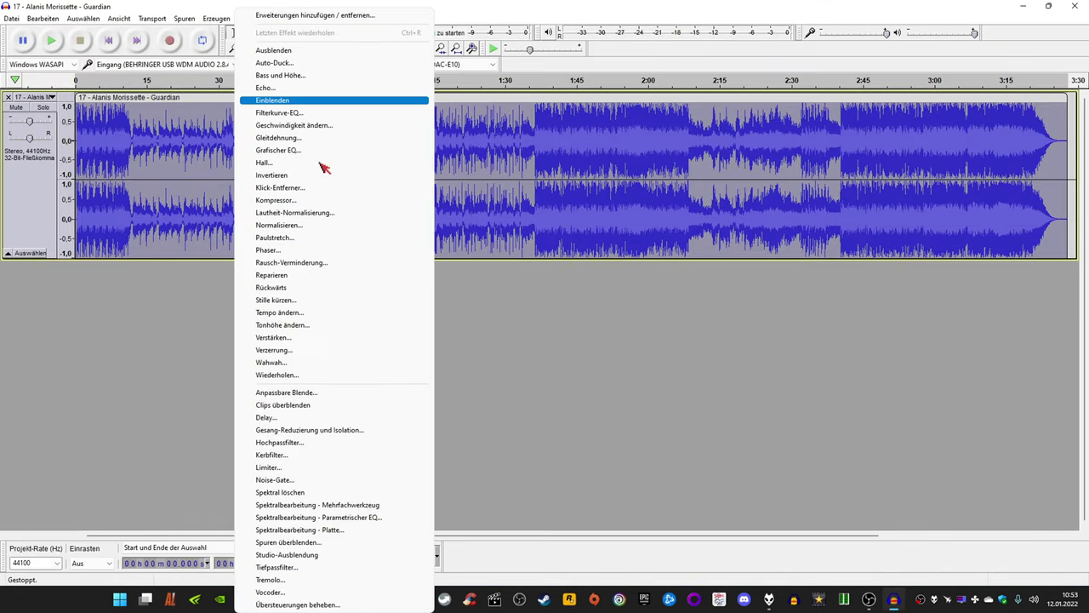
pyautogui.click(332, 213)
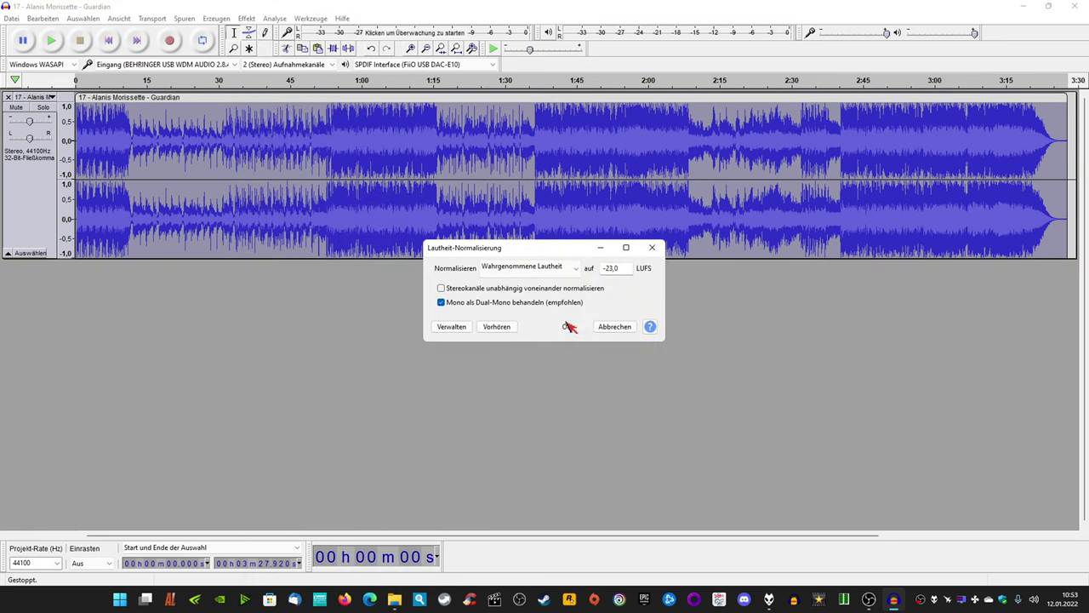
pyautogui.click(568, 326)
# Step: Apply a 20 Hz high-pass filter with 36 dB per octave roll-off to the Guardian track and normalize its level
pyautogui.click(246, 17)
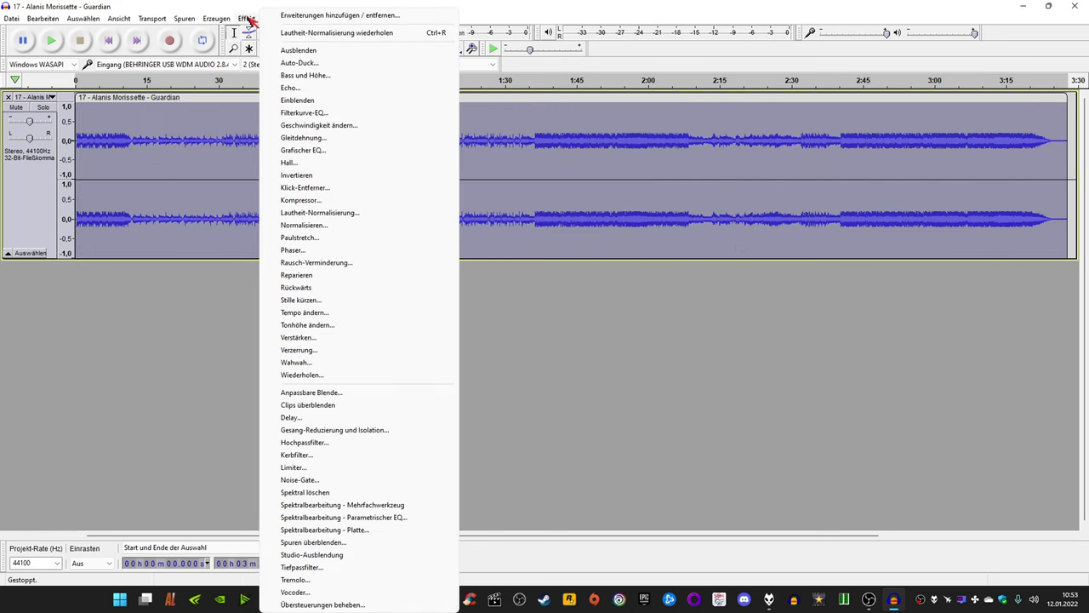
pyautogui.click(306, 443)
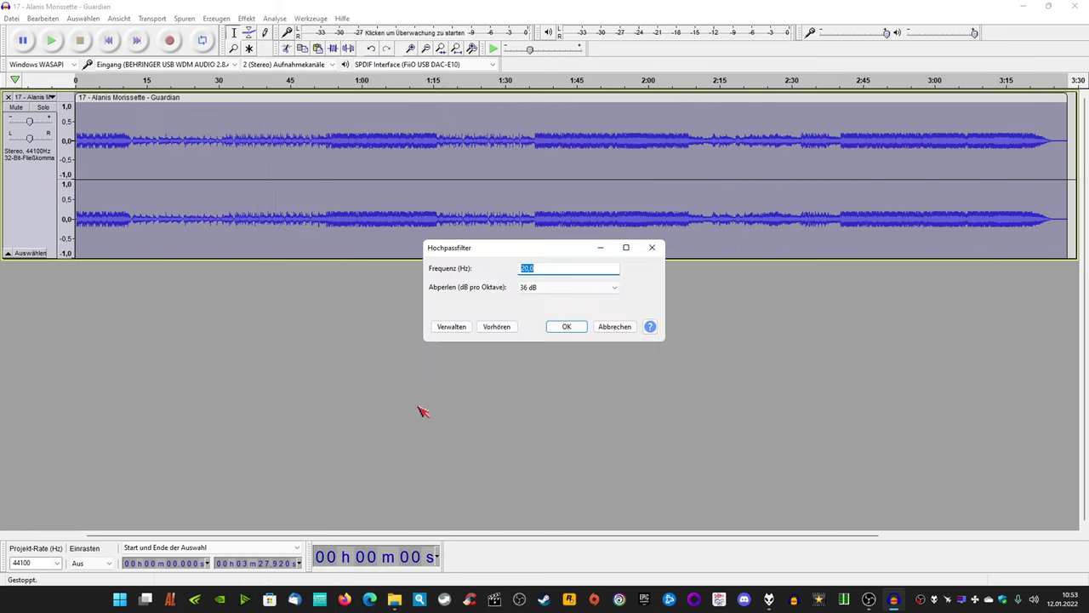
pyautogui.click(566, 327)
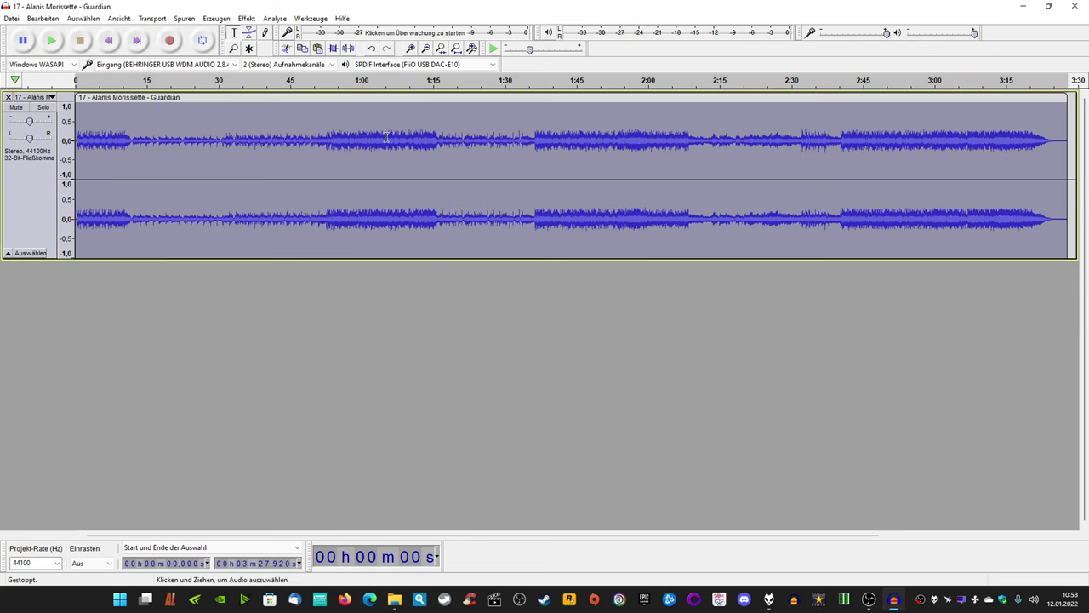
pyautogui.click(246, 18)
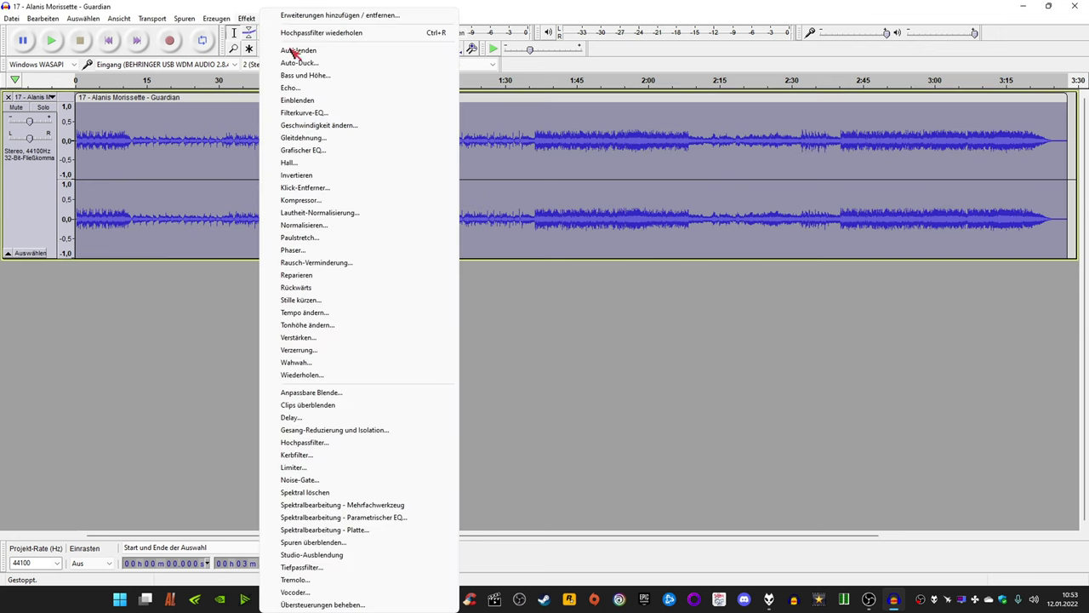
pyautogui.click(299, 224)
pyautogui.click(565, 326)
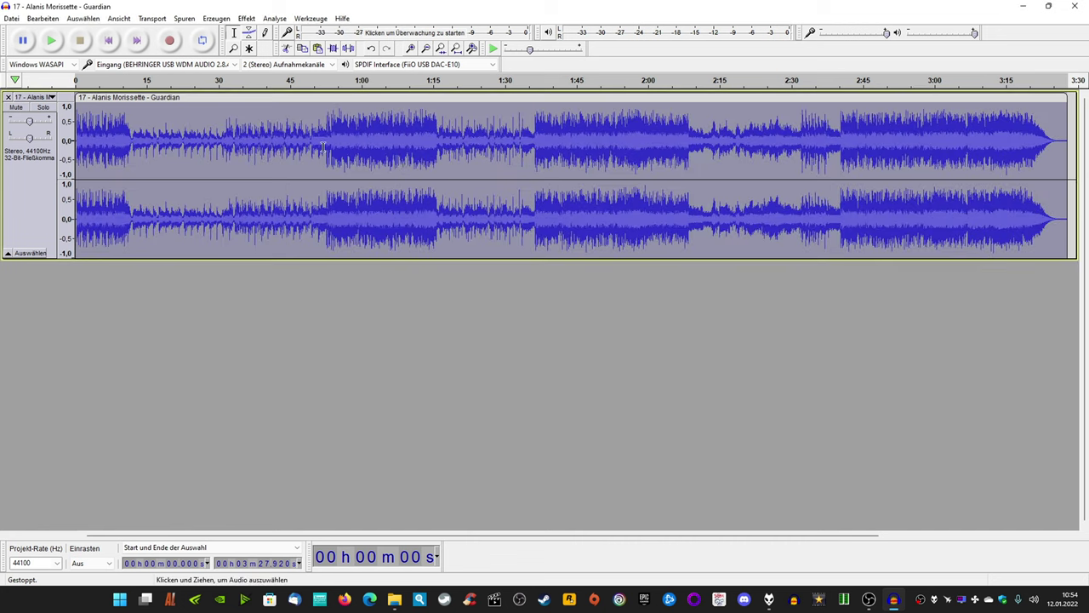
# Step: Export the track to the desktop as "17 - Alanis Morissette - Guardian highpass.flac" (level 8, 16 bit) and quit Audacity without saving the project
pyautogui.click(11, 18)
pyautogui.moveTo(80, 106)
pyautogui.click(209, 141)
pyautogui.click(242, 230)
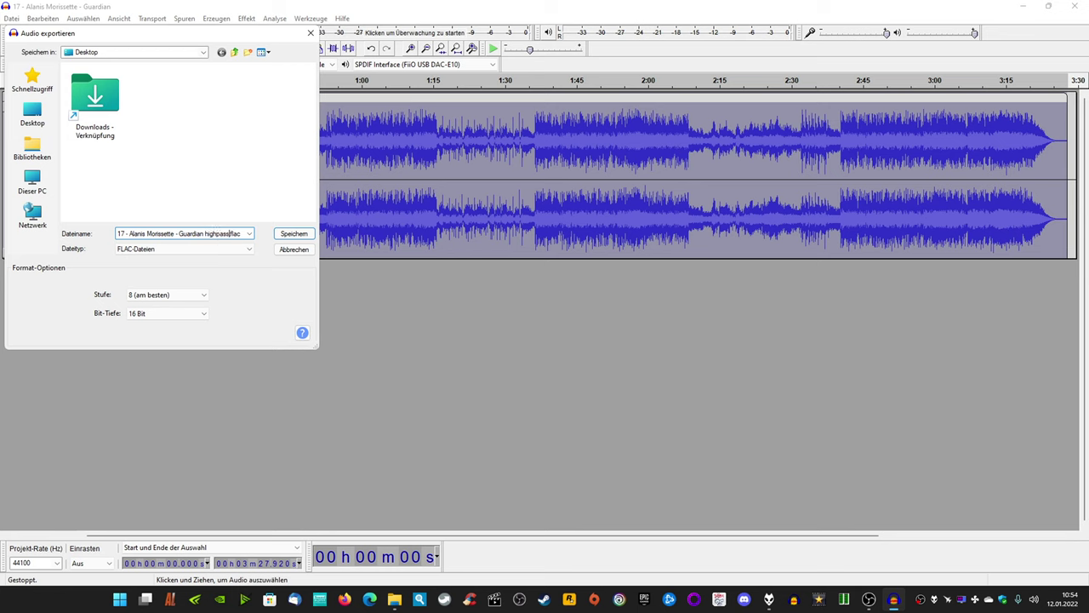
pyautogui.write('highpass')
pyautogui.click(294, 233)
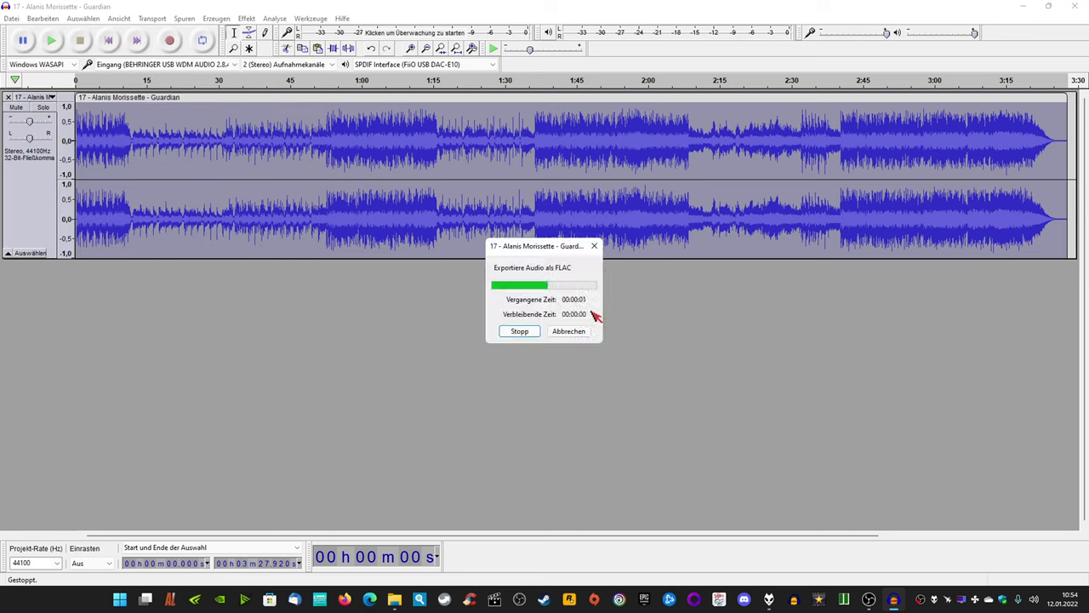
pyautogui.click(1074, 6)
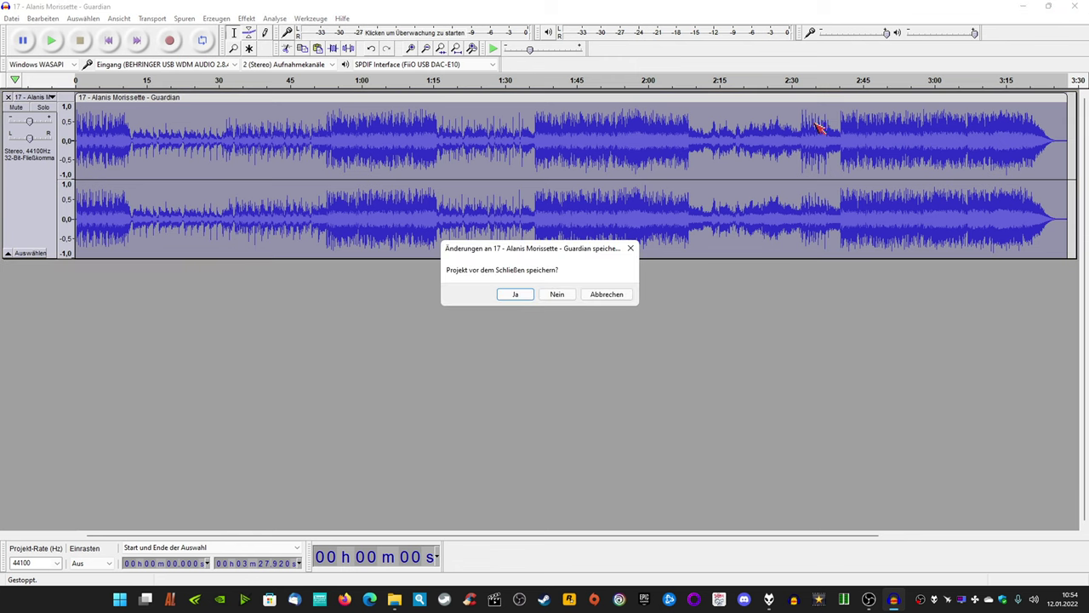
pyautogui.click(557, 294)
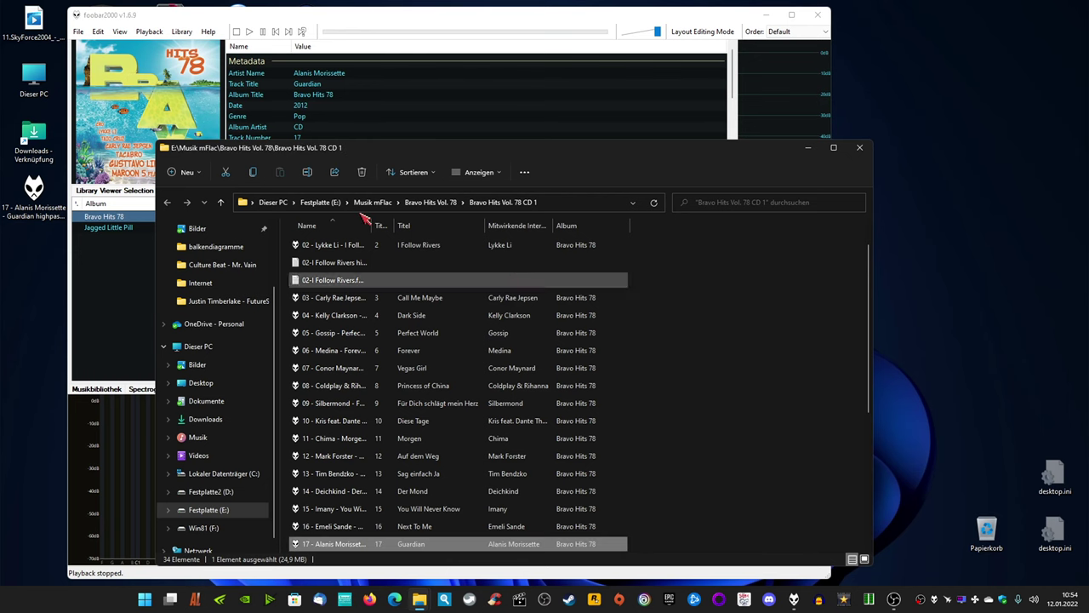
# Step: Move the Guardian highpass file from the desktop into the Bravo Hits Vol. 78 CD 1 folder and add it to the foobar2000 playlist below Guardian
pyautogui.rightClick(34, 205)
pyautogui.click(45, 215)
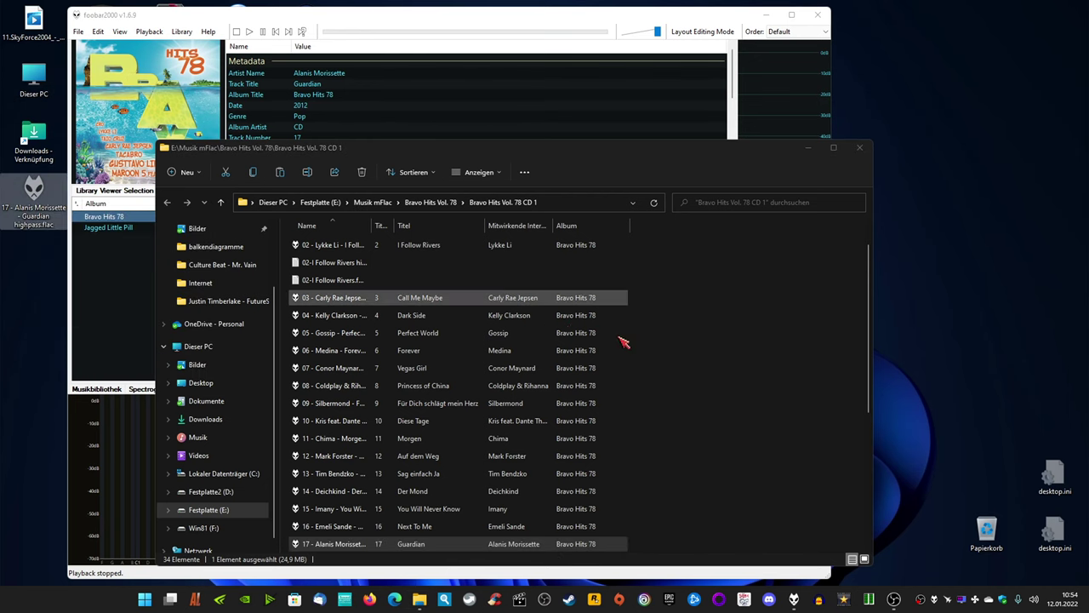
pyautogui.click(670, 357)
pyautogui.rightClick(670, 358)
pyautogui.click(678, 366)
pyautogui.moveTo(504, 149); pyautogui.dragTo(714, 134)
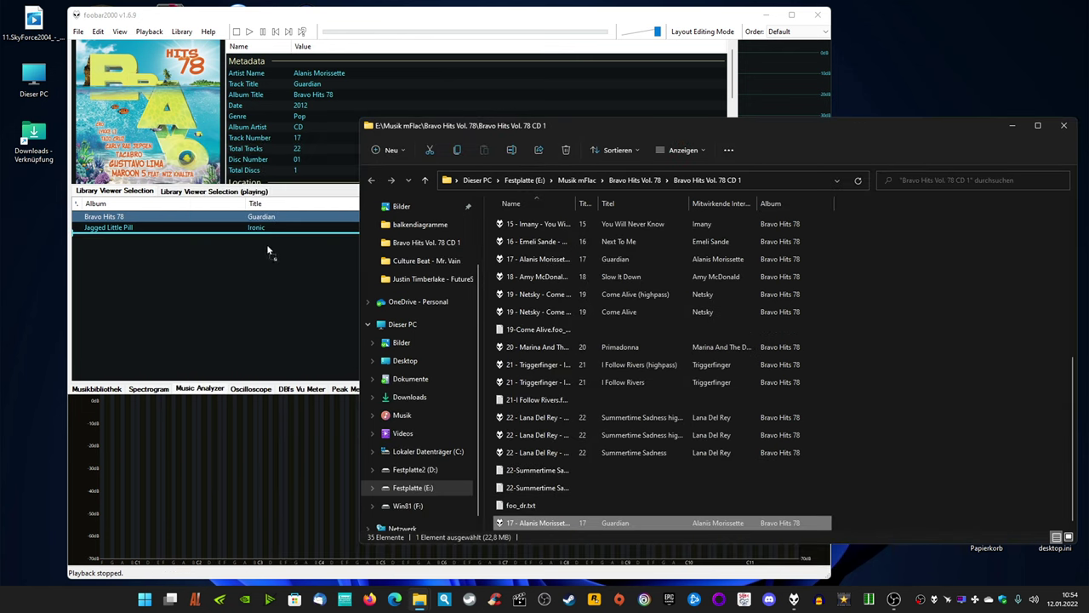
pyautogui.click(1064, 126)
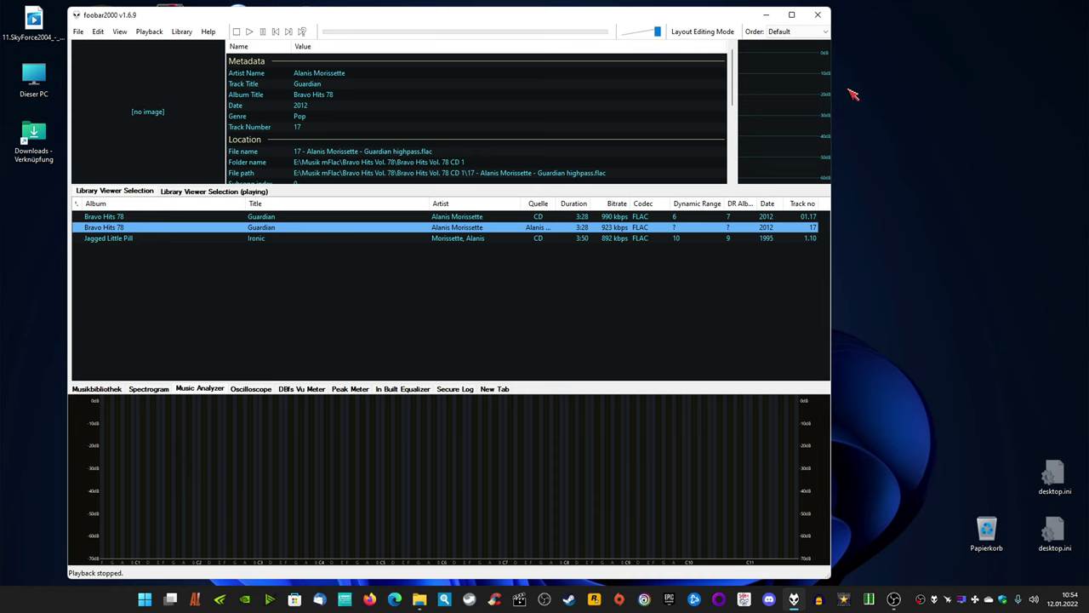
# Step: Change the track title of the newly added Guardian file to "Guardian highpass" in its metadata properties
pyautogui.rightClick(418, 228)
pyautogui.click(489, 431)
pyautogui.moveTo(455, 233); pyautogui.dragTo(376, 263)
pyautogui.click(372, 307)
pyautogui.click(383, 308)
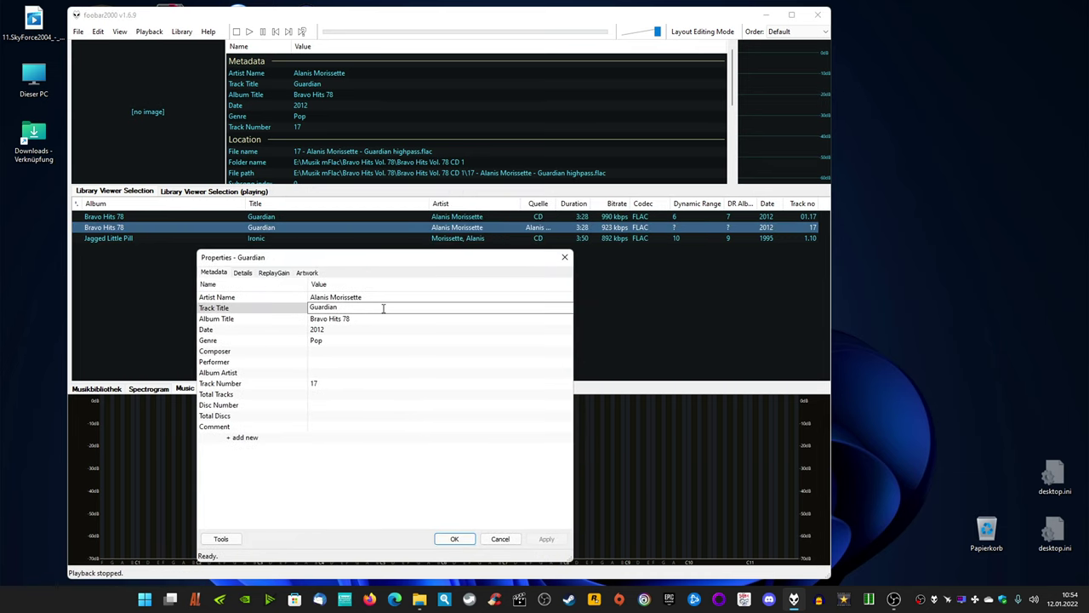
pyautogui.write('highpass')
pyautogui.click(454, 539)
# Step: Run the Dynamic Range Meter on the Guardian highpass track
pyautogui.rightClick(491, 230)
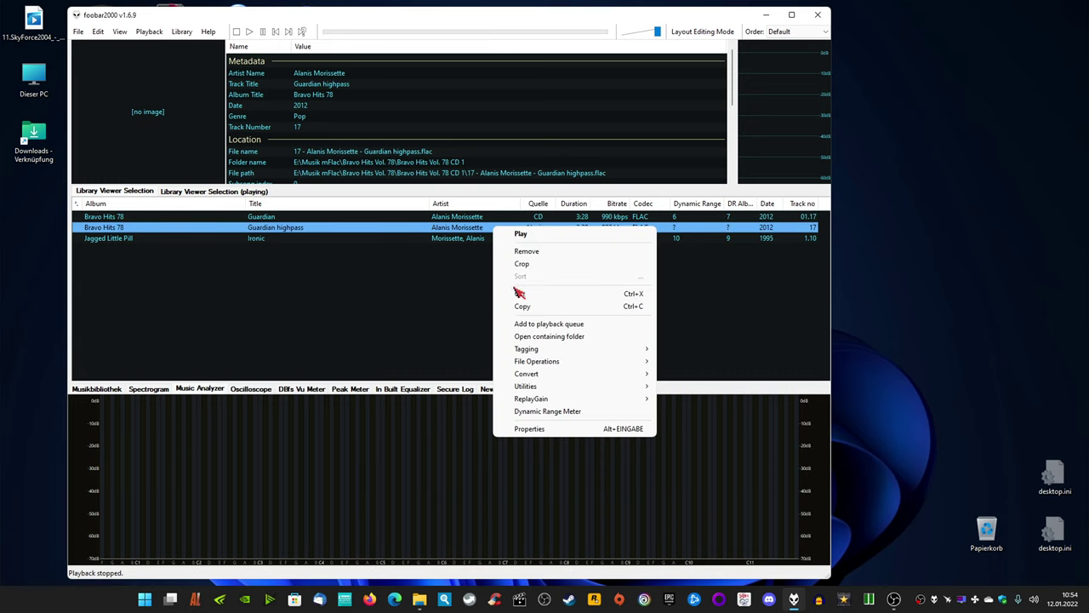
pyautogui.click(547, 412)
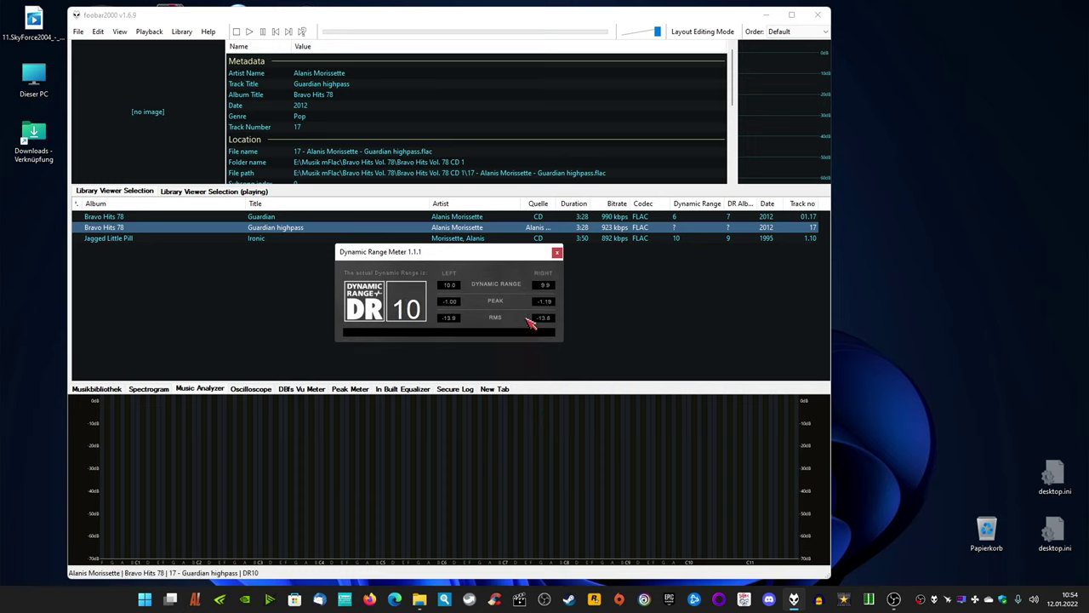
pyautogui.click(557, 253)
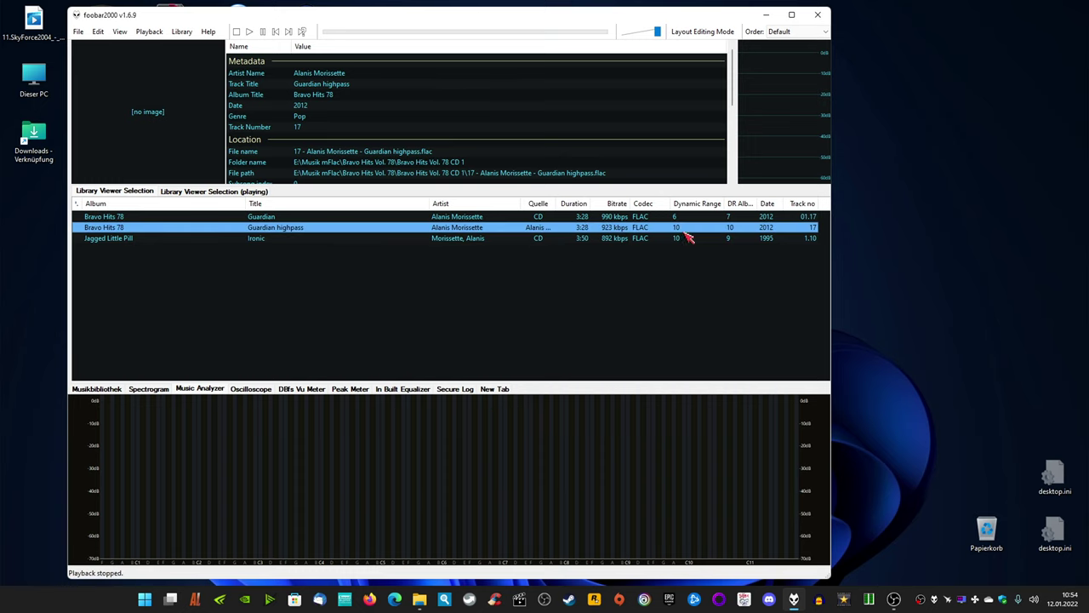
# Step: Compare the dynamic range entries of Guardian highpass and Ironic in the playlist
pyautogui.click(468, 239)
pyautogui.press('Up')
pyautogui.click(419, 240)
pyautogui.click(442, 228)
pyautogui.click(442, 240)
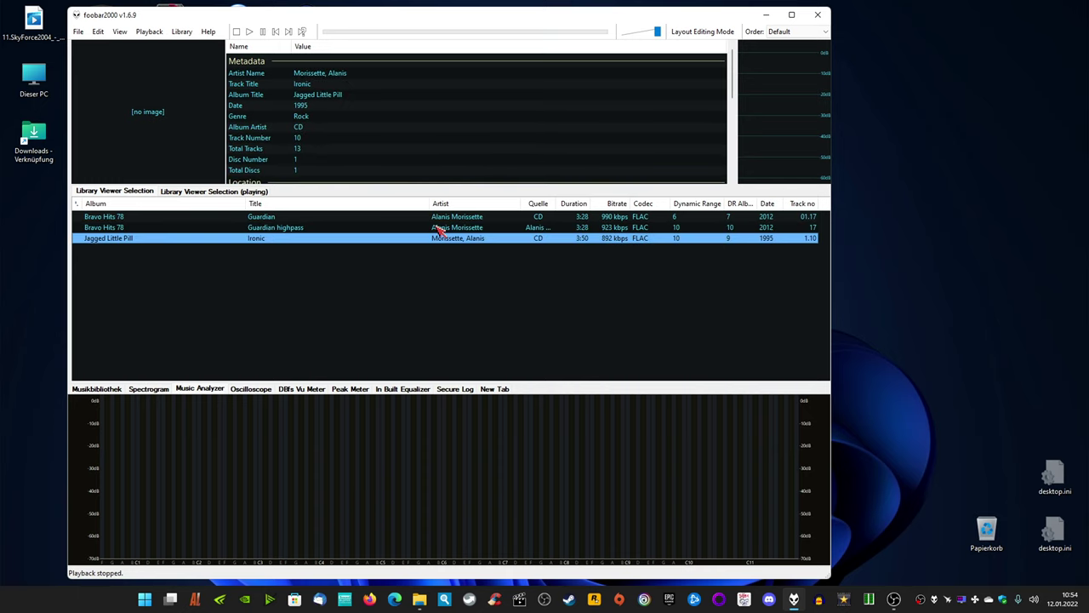
pyautogui.click(437, 227)
pyautogui.click(442, 238)
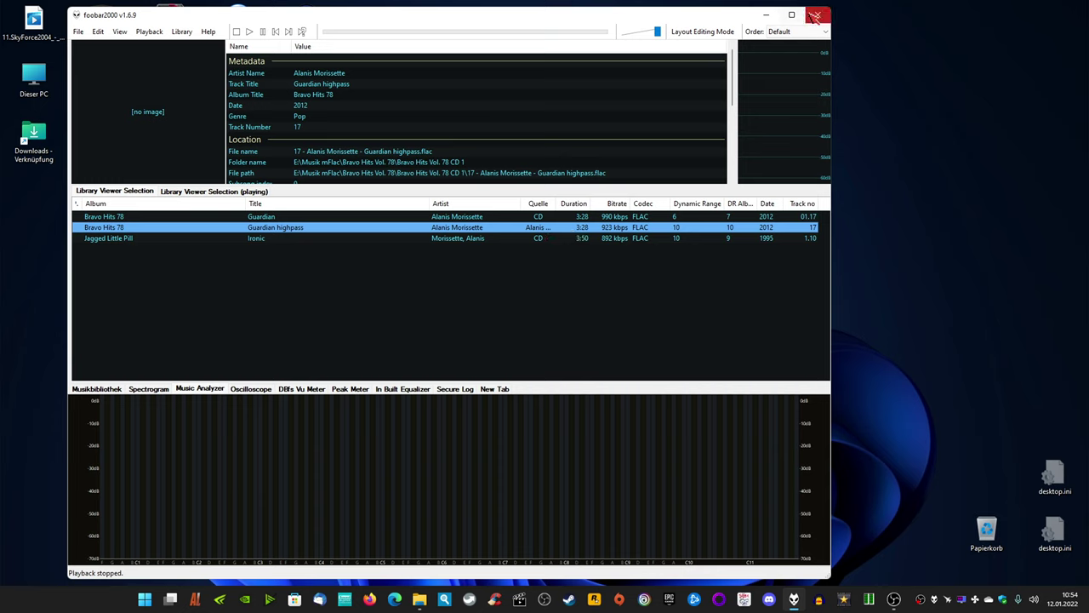
# Step: Locate the original Guardian track's file in its folder and open it in Audacity
pyautogui.rightClick(441, 218)
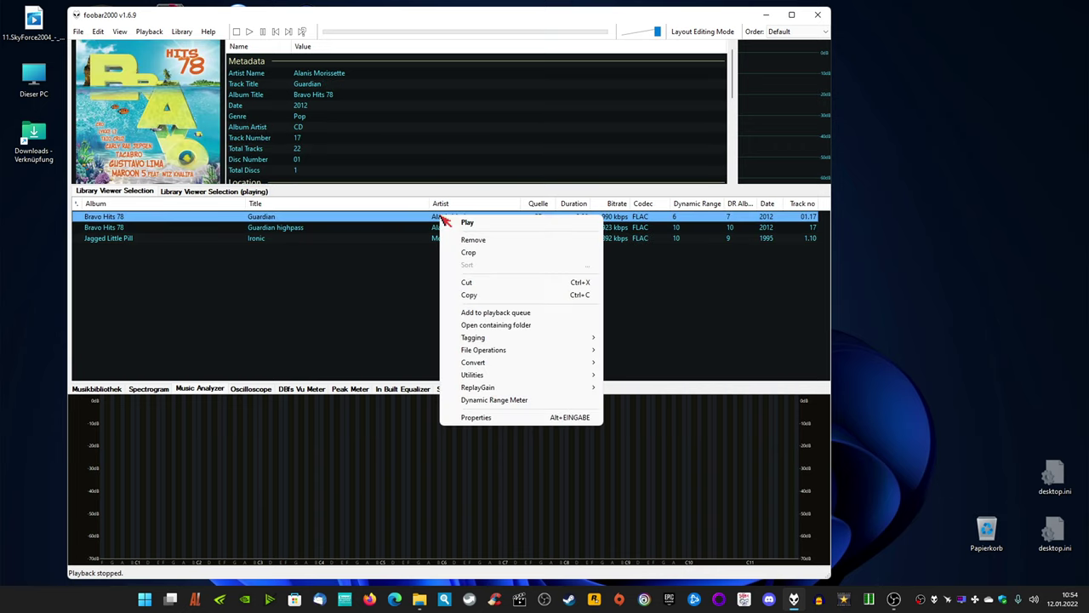
pyautogui.click(487, 324)
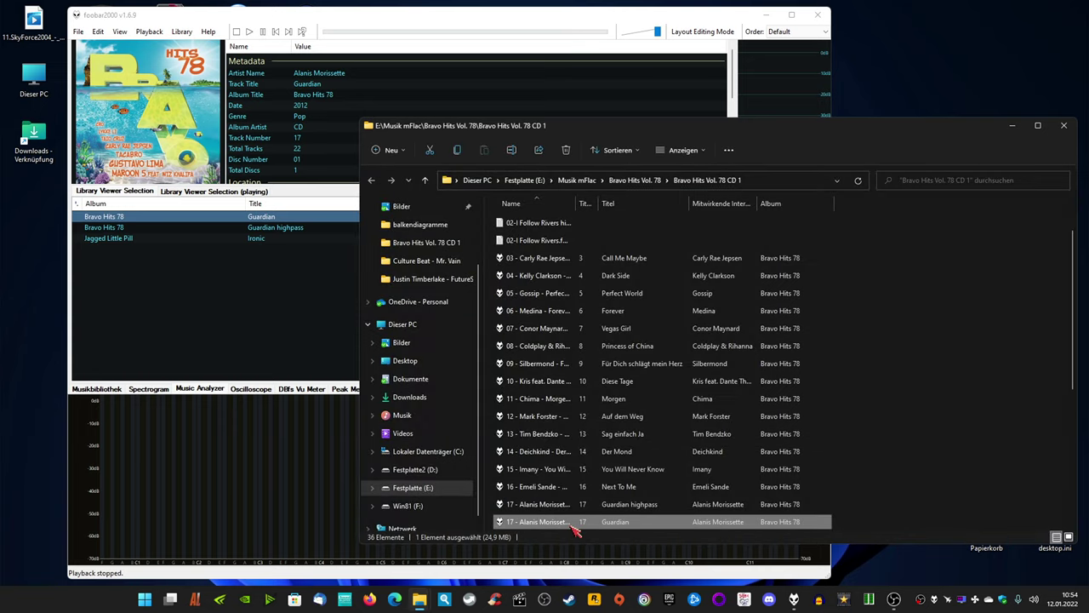
pyautogui.rightClick(577, 522)
pyautogui.moveTo(651, 417)
pyautogui.click(792, 421)
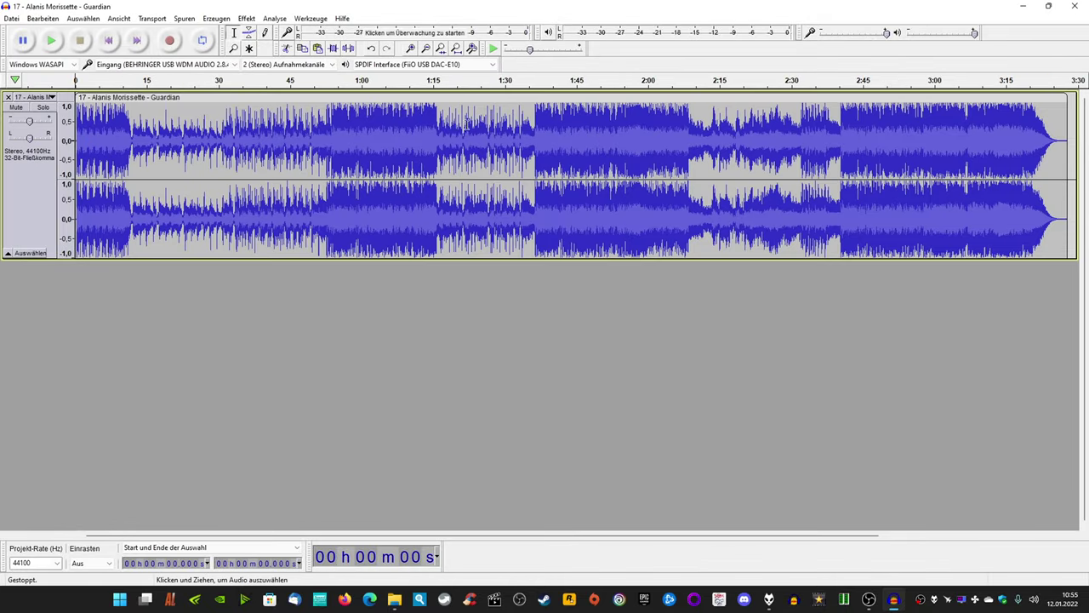
# Step: Copy the entire Guardian track and paste it into a new stereo track below the original
pyautogui.click(25, 213)
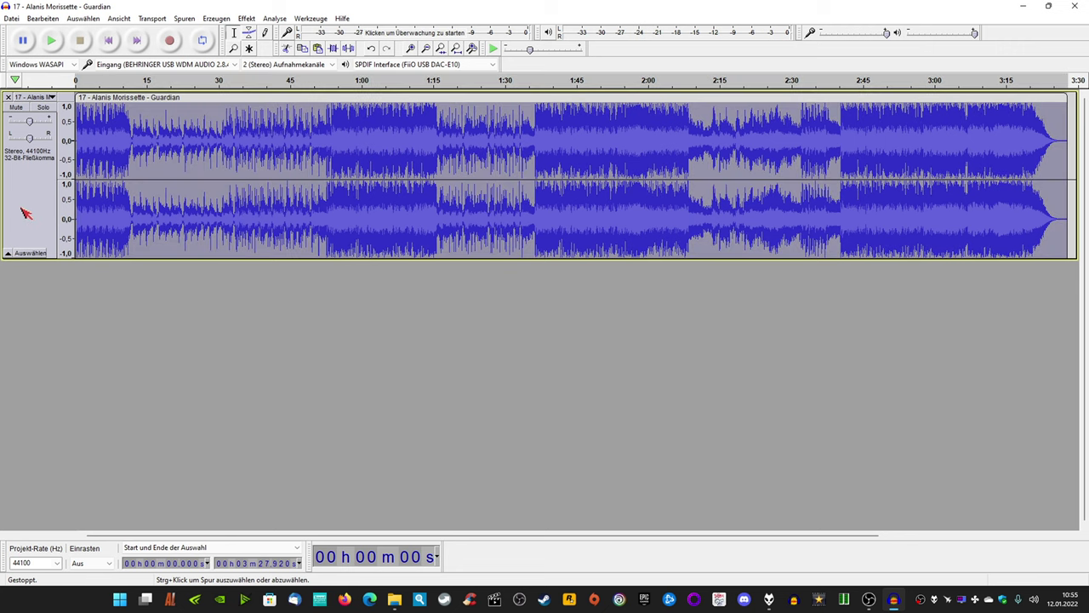
pyautogui.click(216, 19)
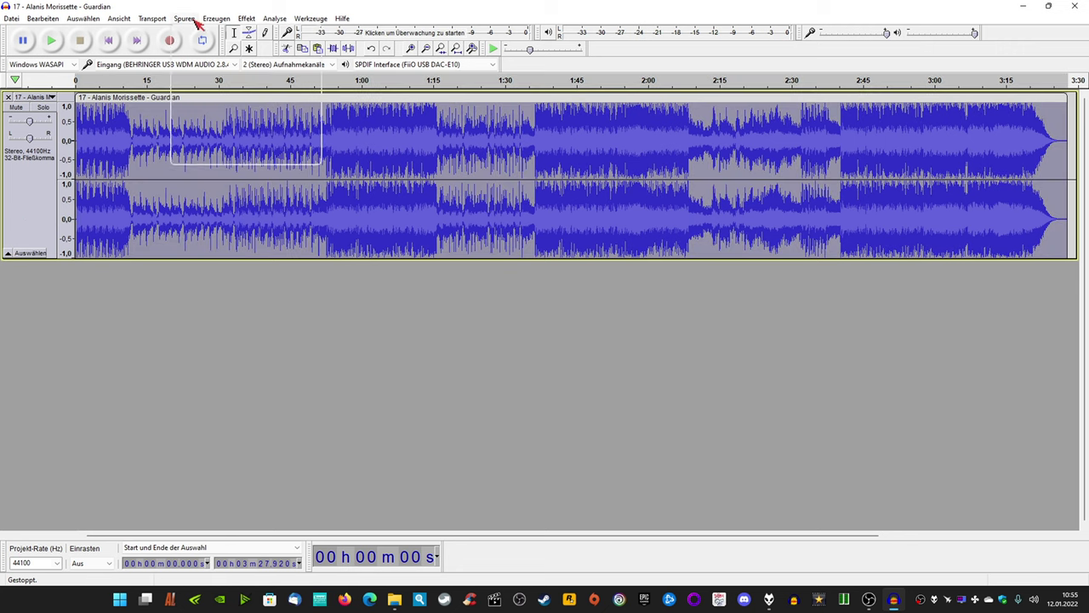
pyautogui.moveTo(246, 19)
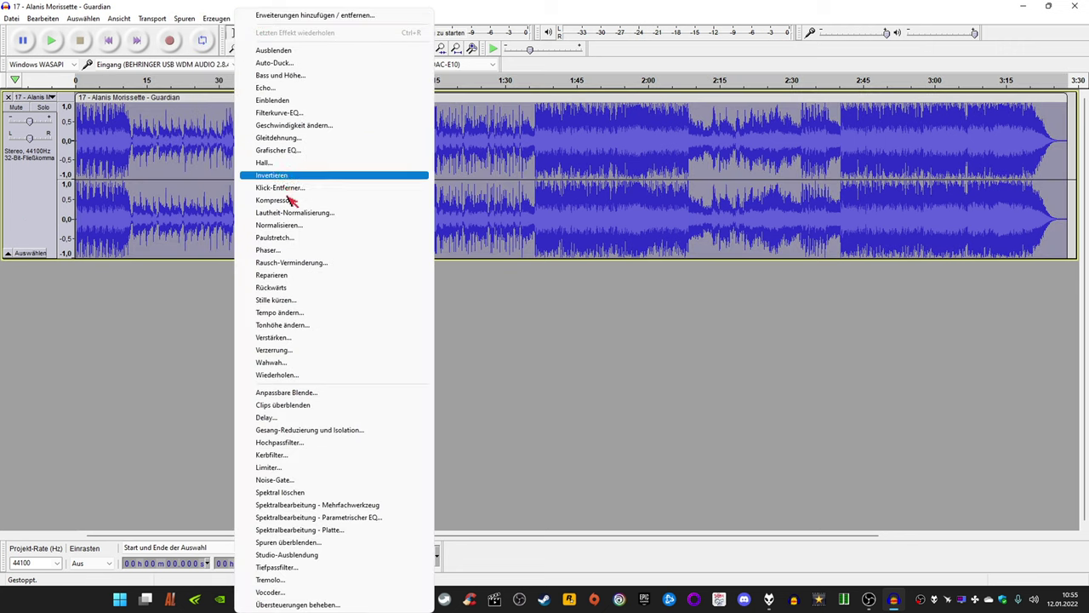
pyautogui.click(24, 203)
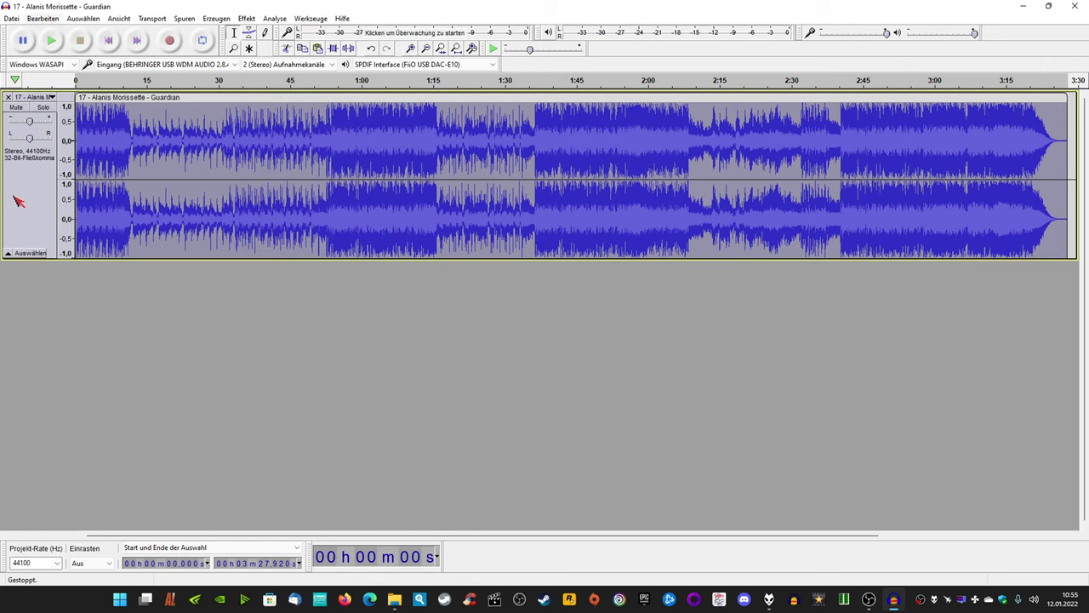
pyautogui.click(183, 18)
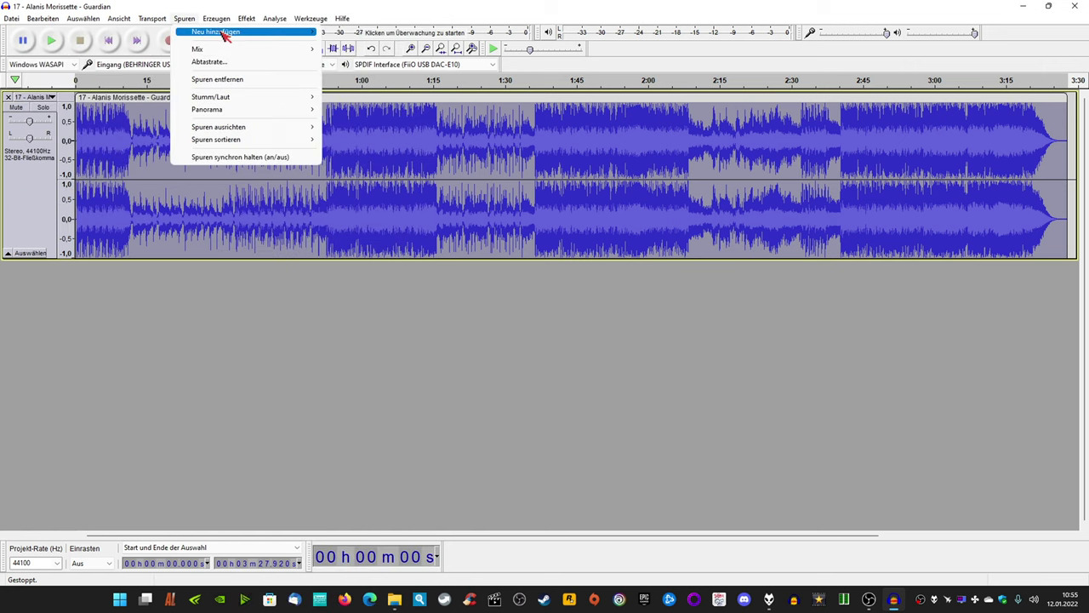
pyautogui.click(353, 52)
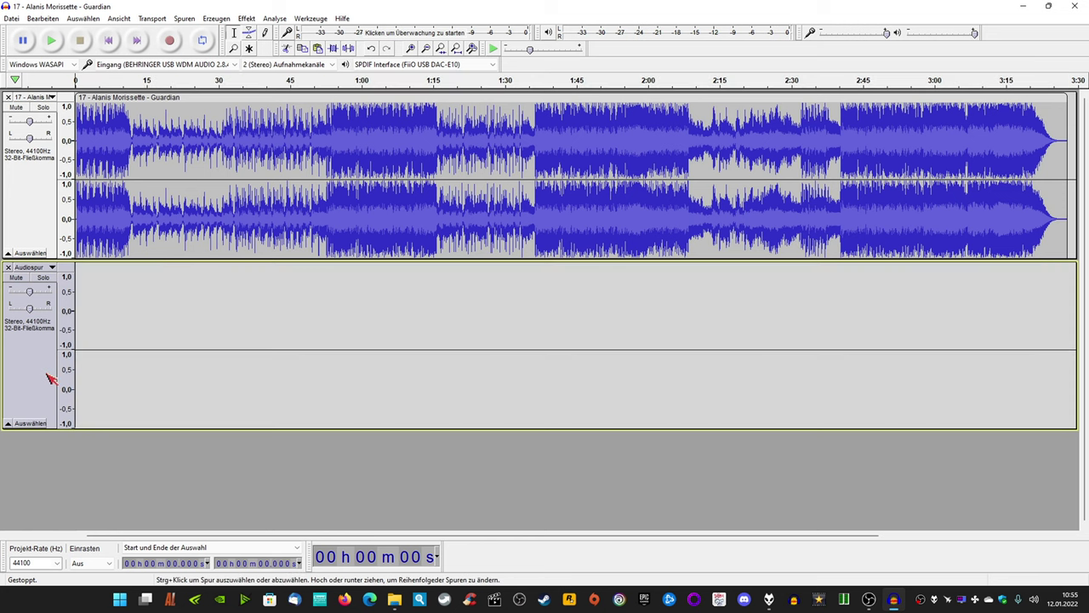
pyautogui.hotkey('ctrl', 'v')
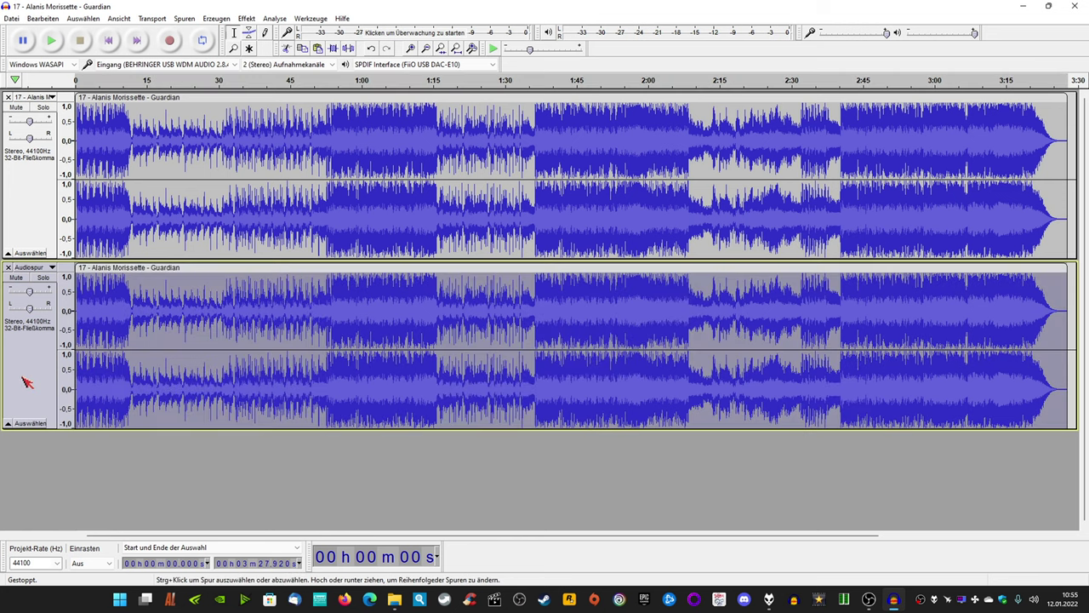
# Step: Apply Loudness Normalization to the pasted Guardian copy with the preset values
pyautogui.click(246, 19)
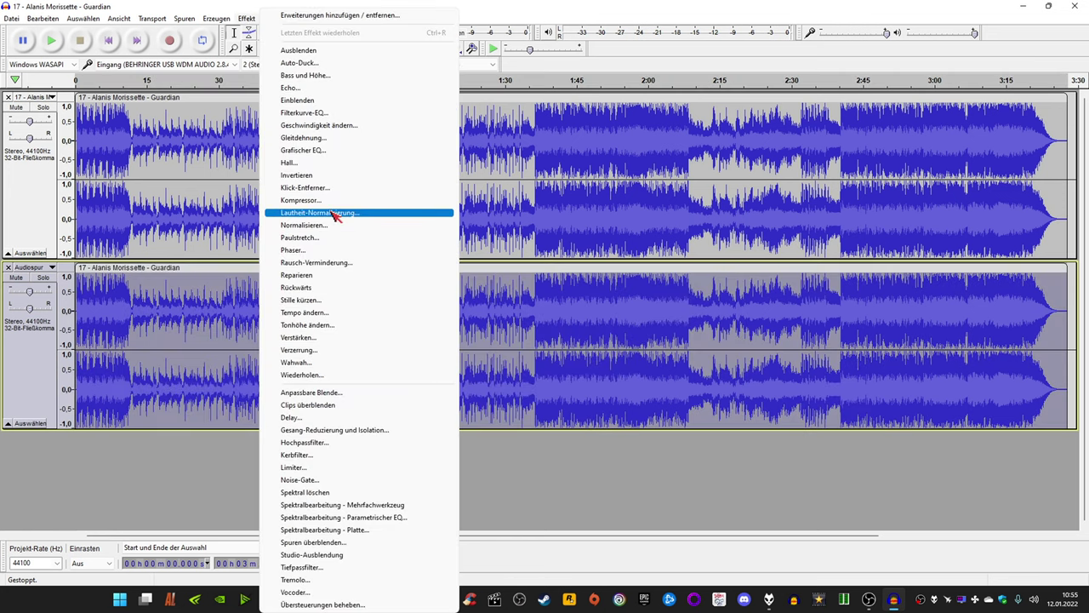
pyautogui.click(332, 214)
pyautogui.click(566, 326)
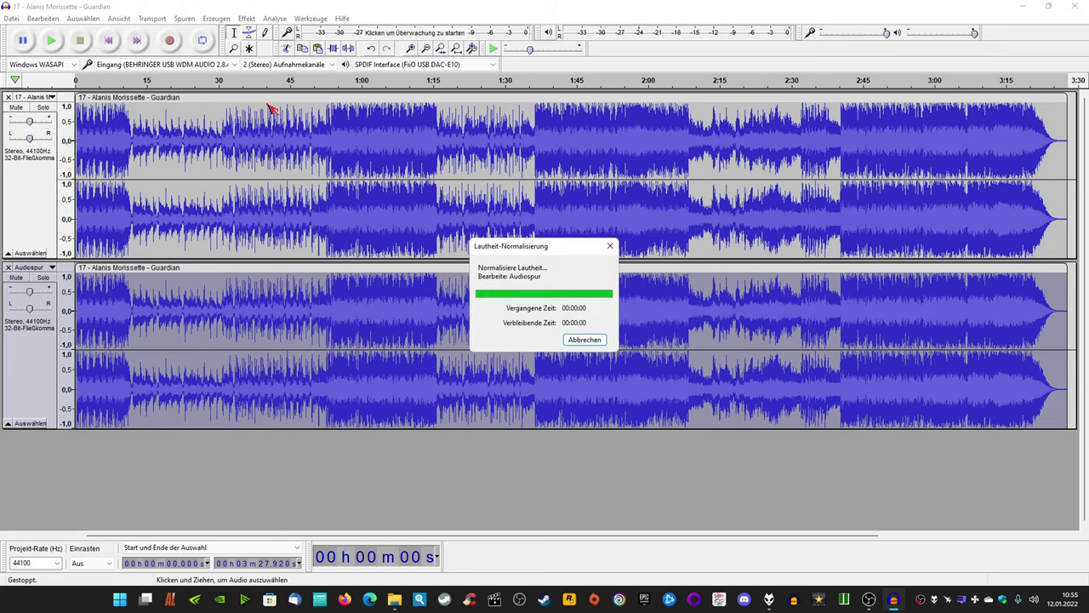
# Step: Apply the high-pass filter with its current settings to the Guardian copy and normalize its peak amplitude to -1.0 dB
pyautogui.click(246, 18)
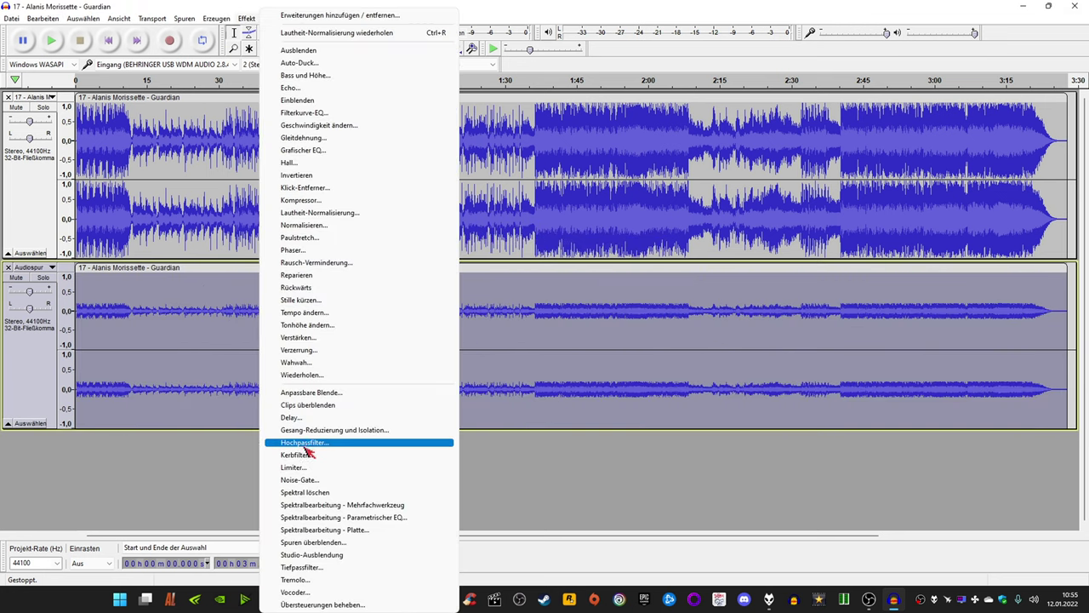
pyautogui.click(276, 445)
pyautogui.click(566, 326)
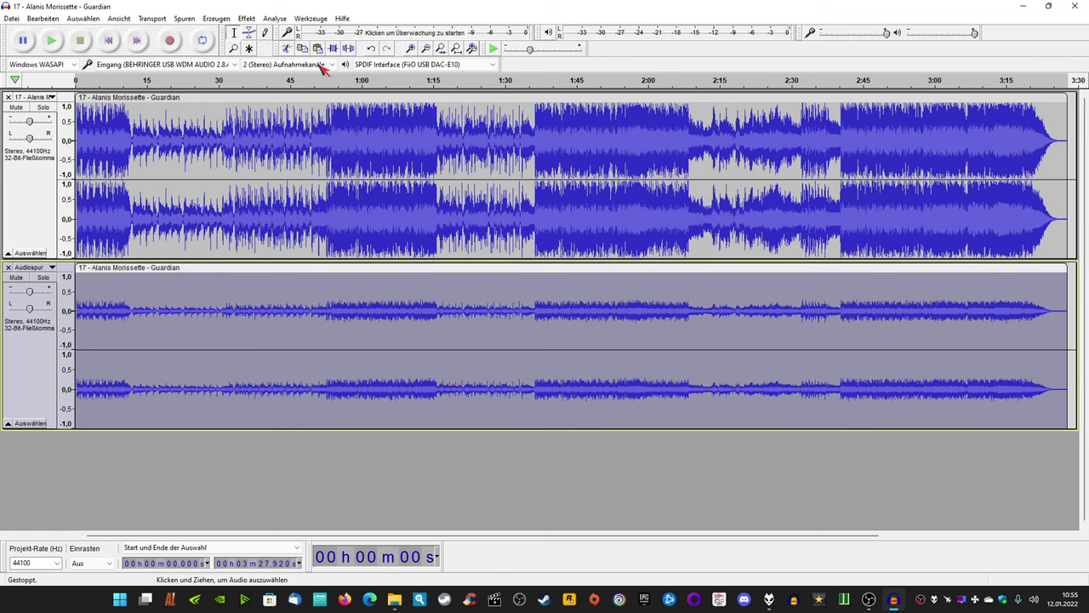
pyautogui.click(248, 20)
pyautogui.click(302, 231)
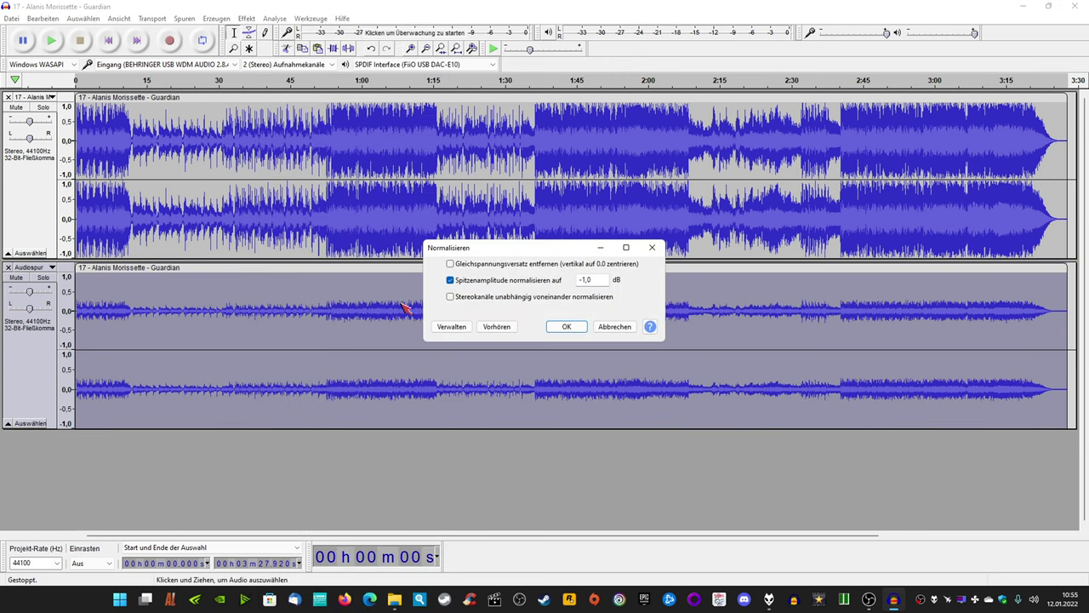
pyautogui.click(567, 327)
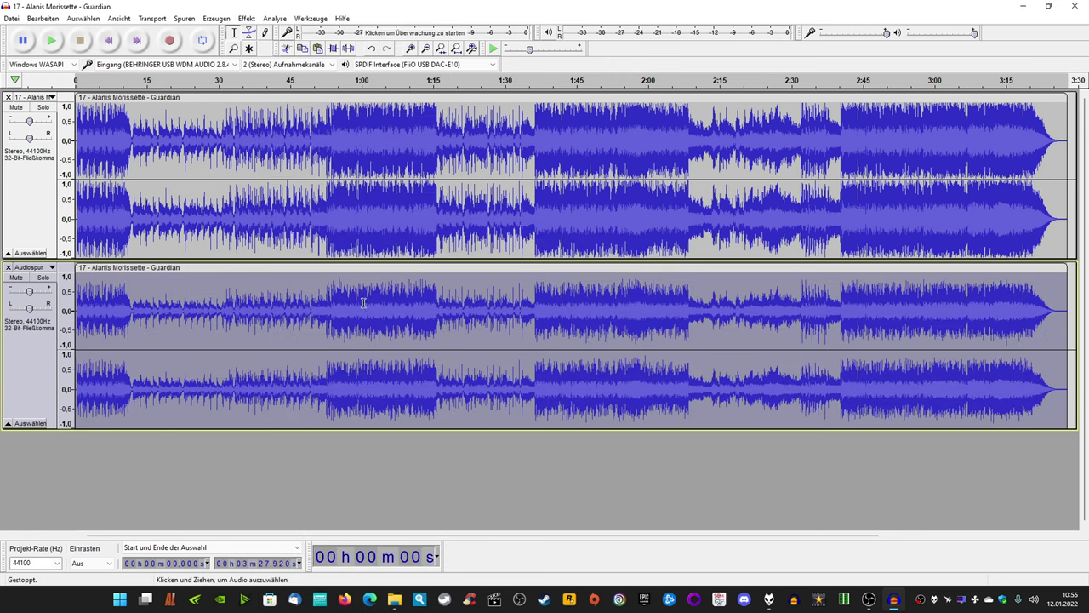
# Step: Compare the loud passage around 1:00 in the original and processed tracks by highlighting it in each waveform
pyautogui.click(427, 308)
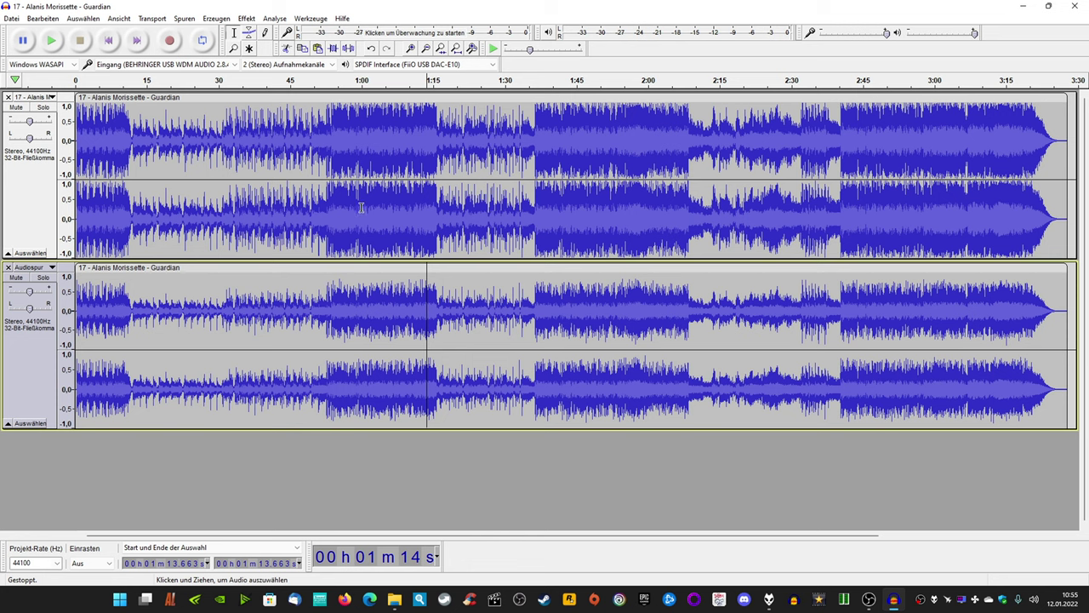
pyautogui.moveTo(360, 206); pyautogui.dragTo(417, 207)
pyautogui.moveTo(350, 301); pyautogui.dragTo(408, 298)
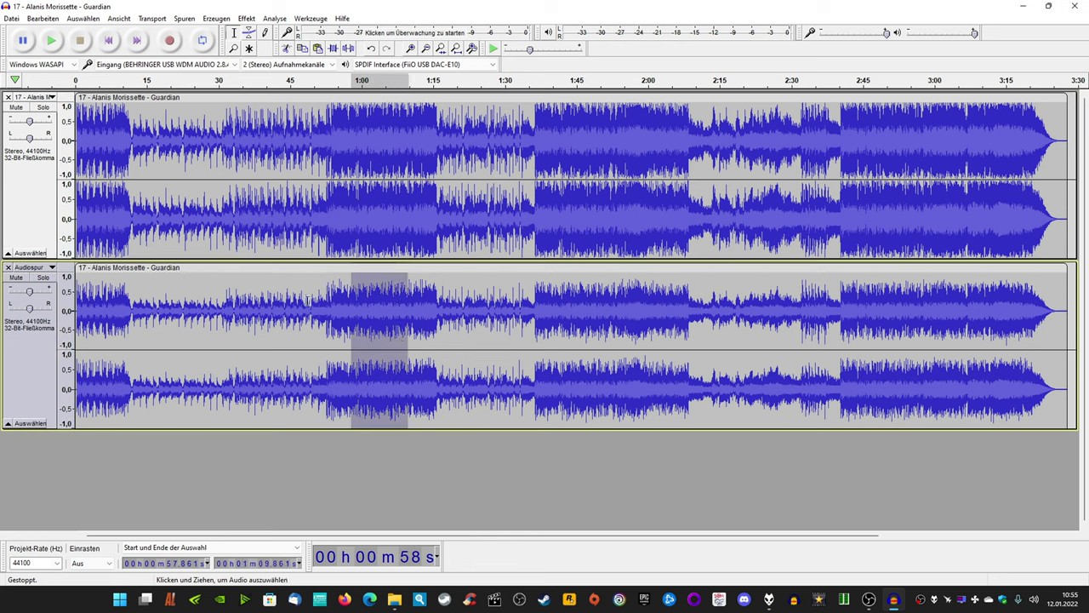
# Step: Examine the frequency spectrum of the processed copy from about 1:01 to 1:14 and close the analysis
pyautogui.click(370, 308)
pyautogui.moveTo(365, 308); pyautogui.dragTo(427, 308)
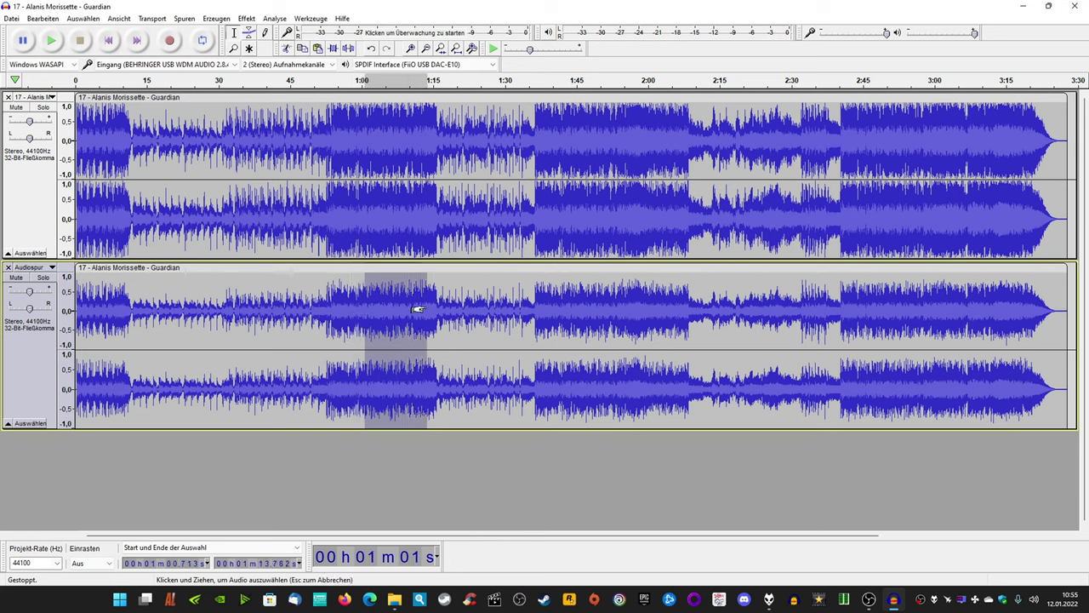
pyautogui.click(275, 18)
pyautogui.click(333, 62)
pyautogui.moveTo(530, 151); pyautogui.dragTo(705, 171)
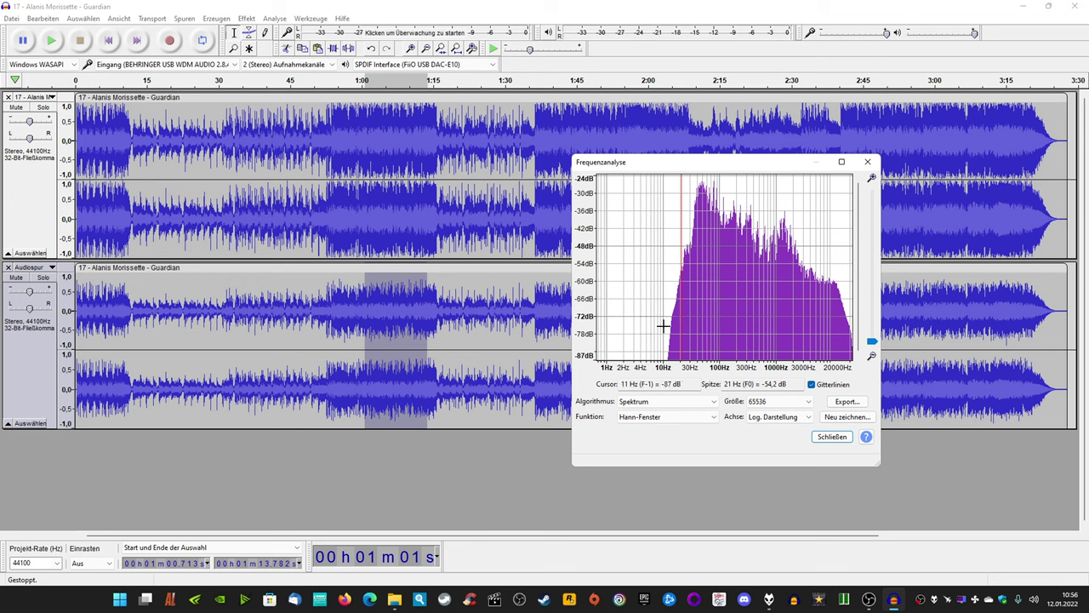
pyautogui.click(834, 437)
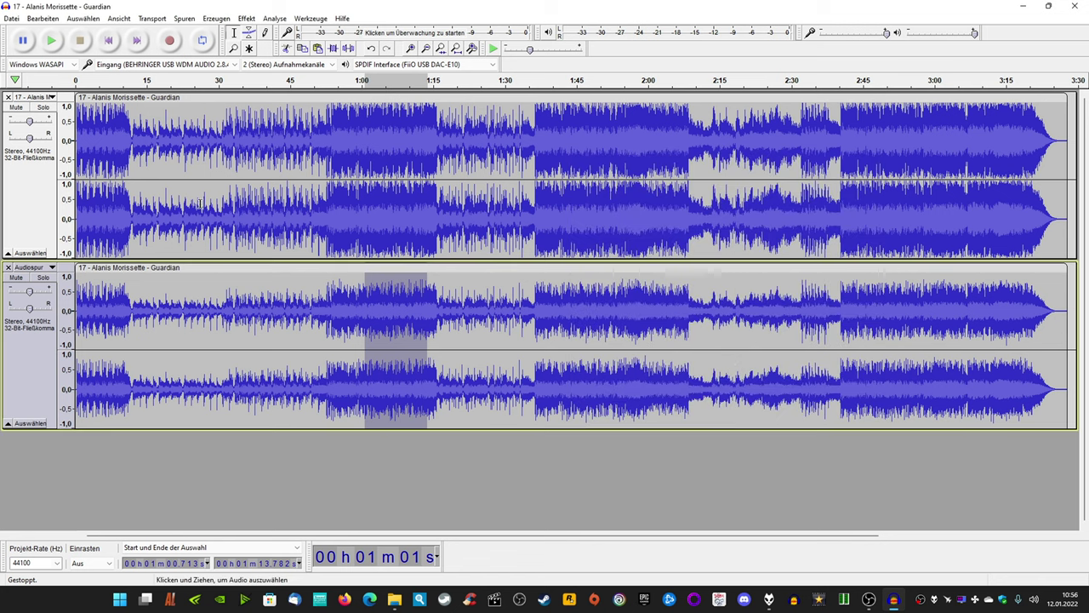
# Step: Select the original track instead of the copy and plot its frequency spectrum over the same time range
pyautogui.click(40, 206)
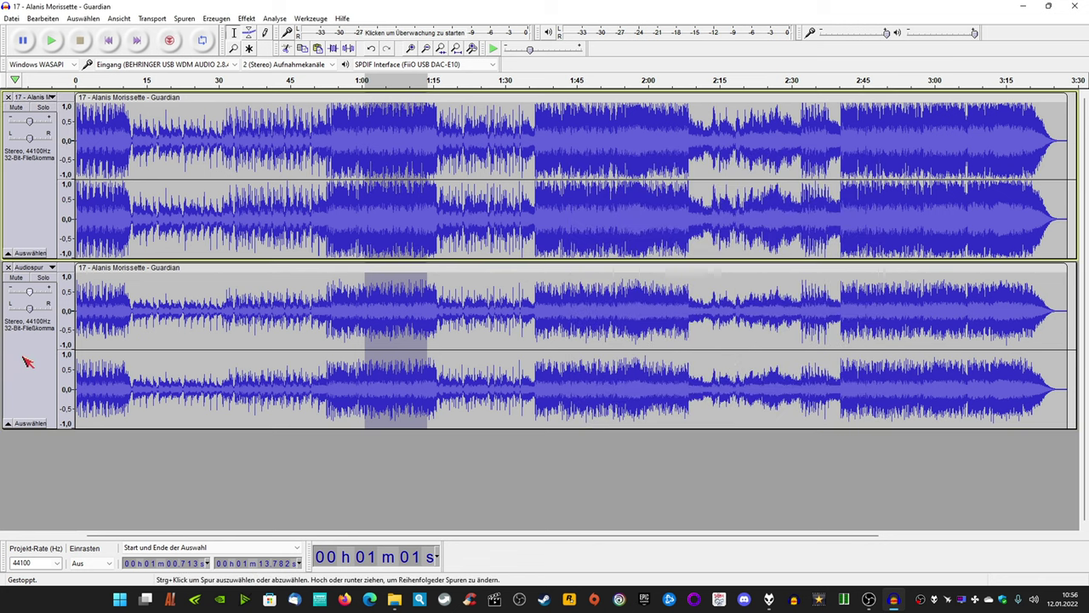
pyautogui.click(31, 378)
pyautogui.click(275, 18)
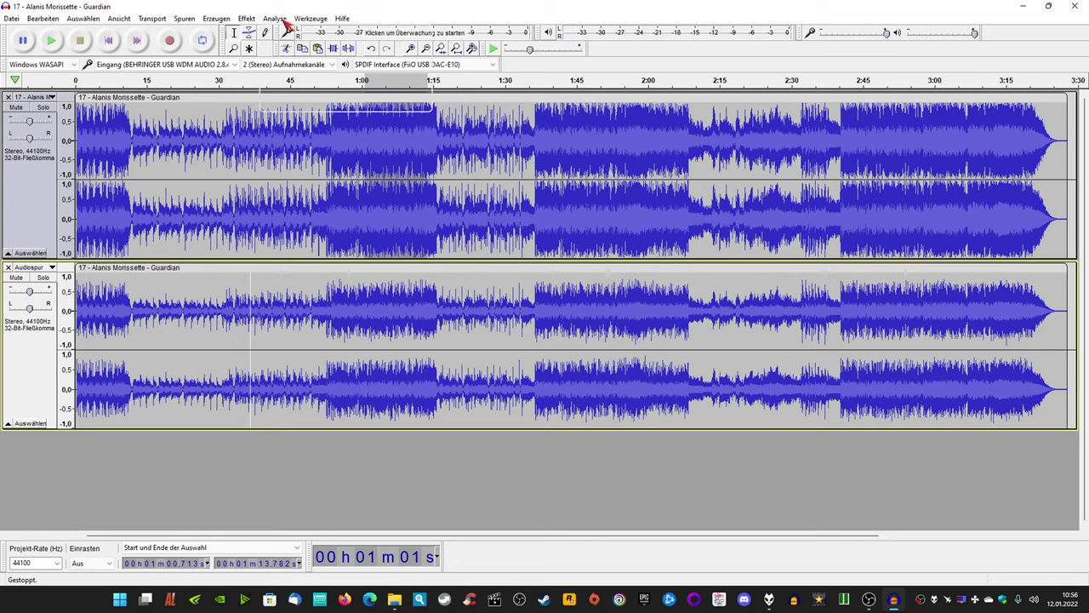
pyautogui.click(308, 61)
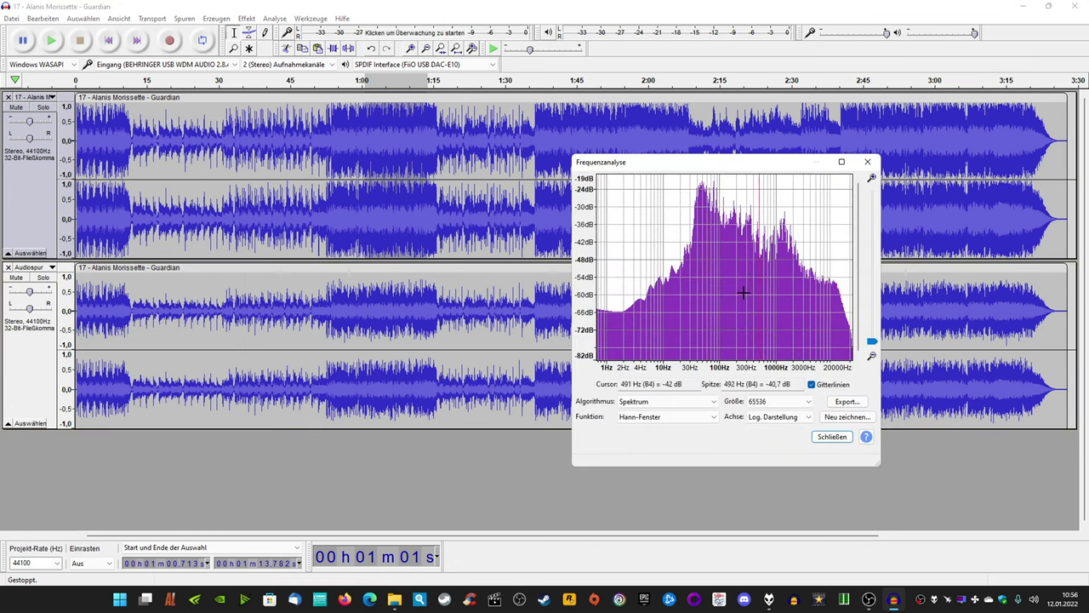
pyautogui.click(837, 417)
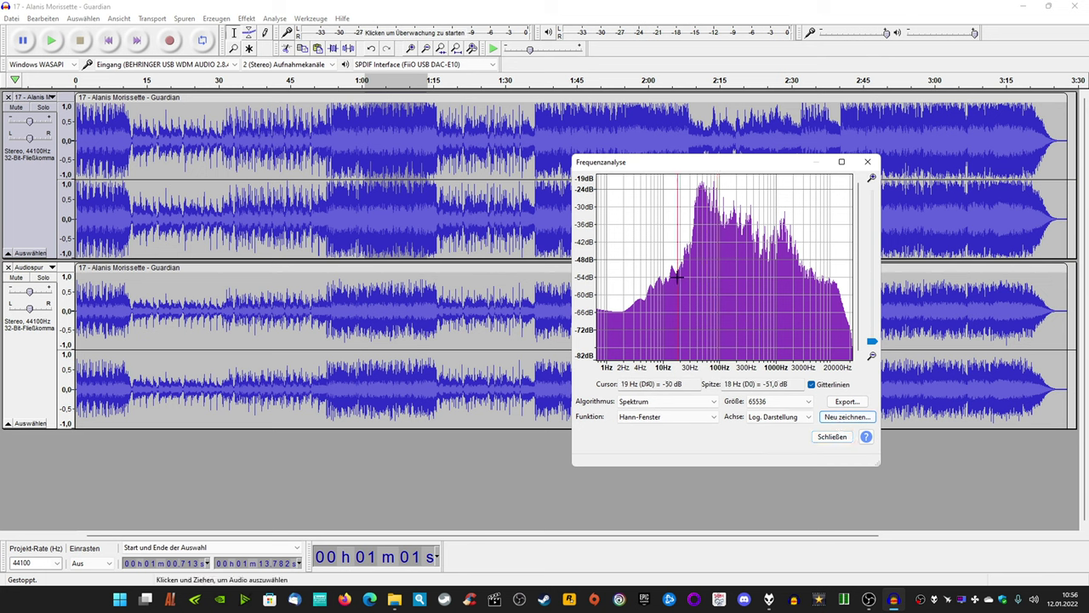
# Step: Redraw the spectrum alternately for the processed copy and the original to compare their low frequencies, and close the analysis
pyautogui.click(32, 372)
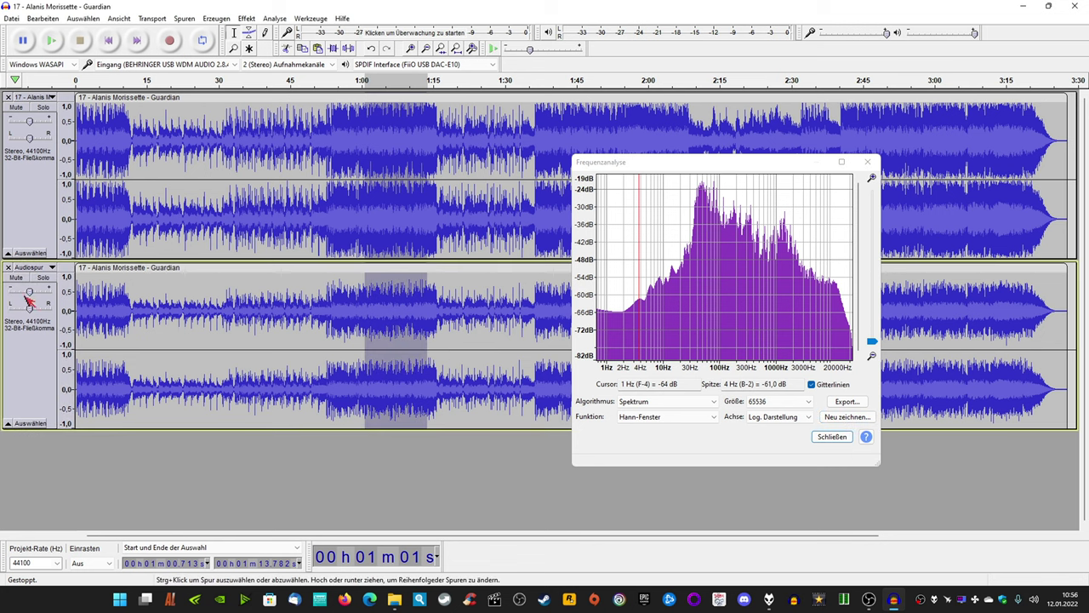
pyautogui.click(841, 423)
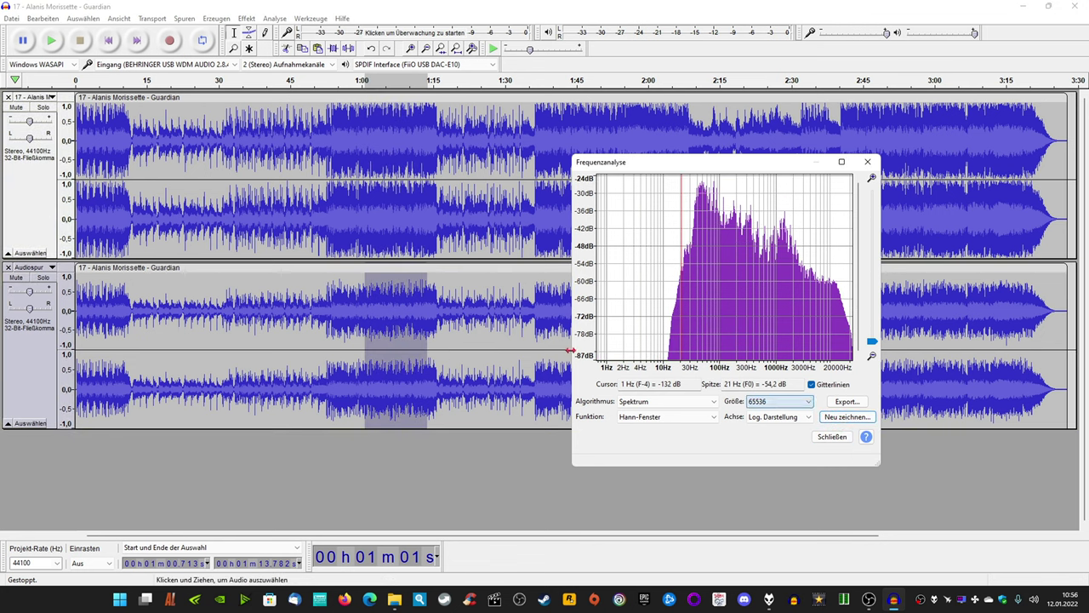
pyautogui.click(33, 217)
pyautogui.click(32, 371)
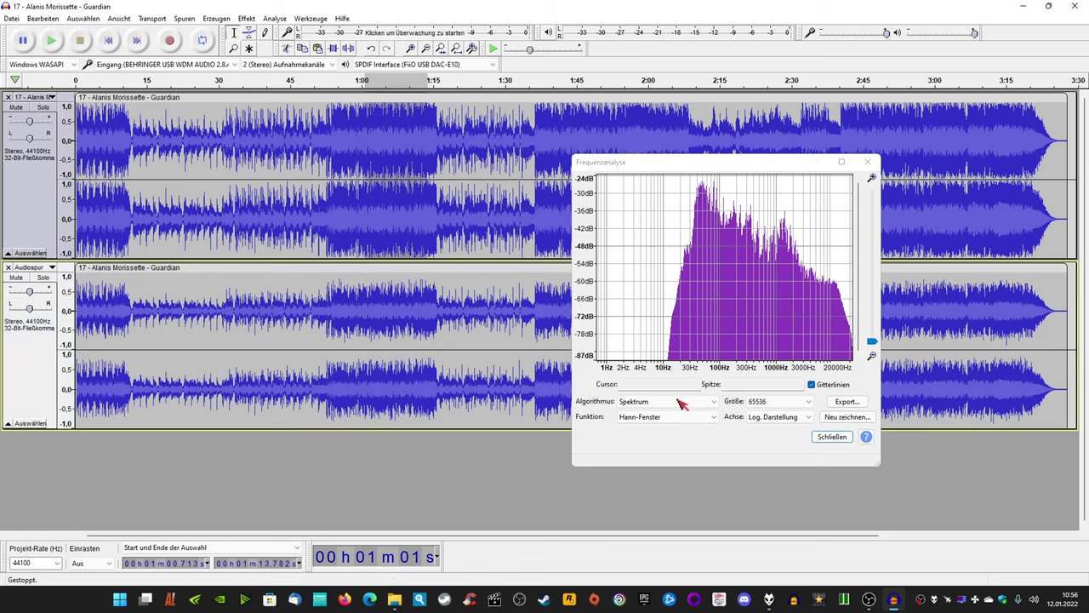
pyautogui.click(830, 422)
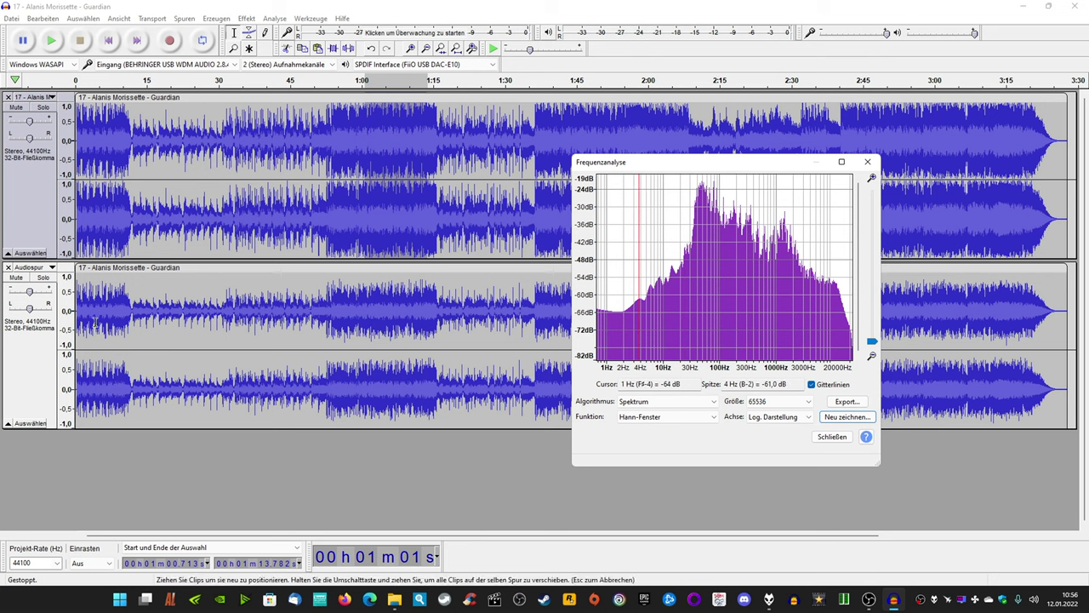
pyautogui.click(33, 368)
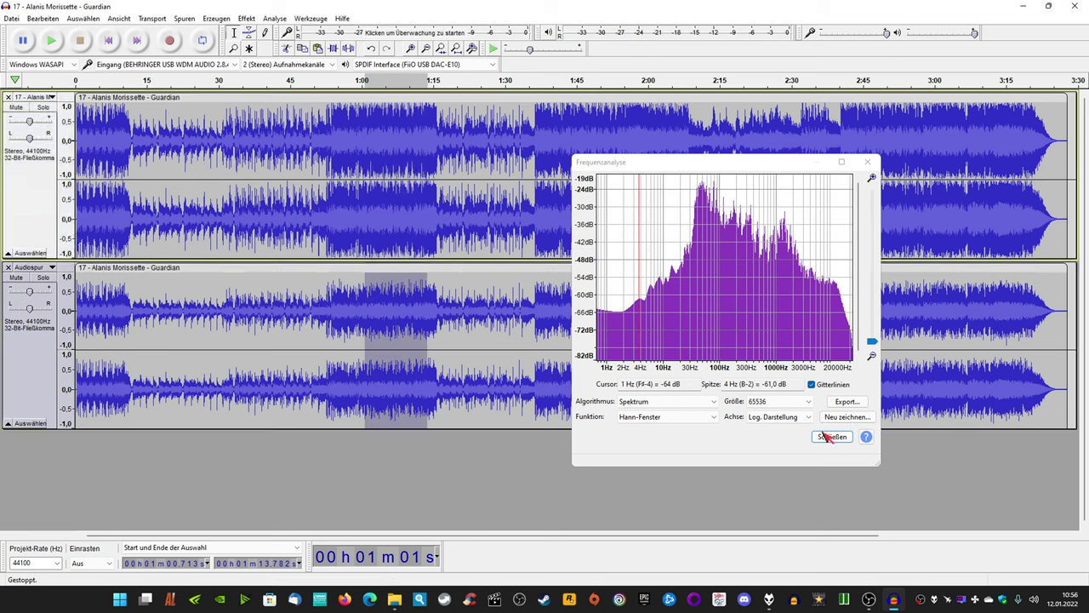
pyautogui.click(843, 416)
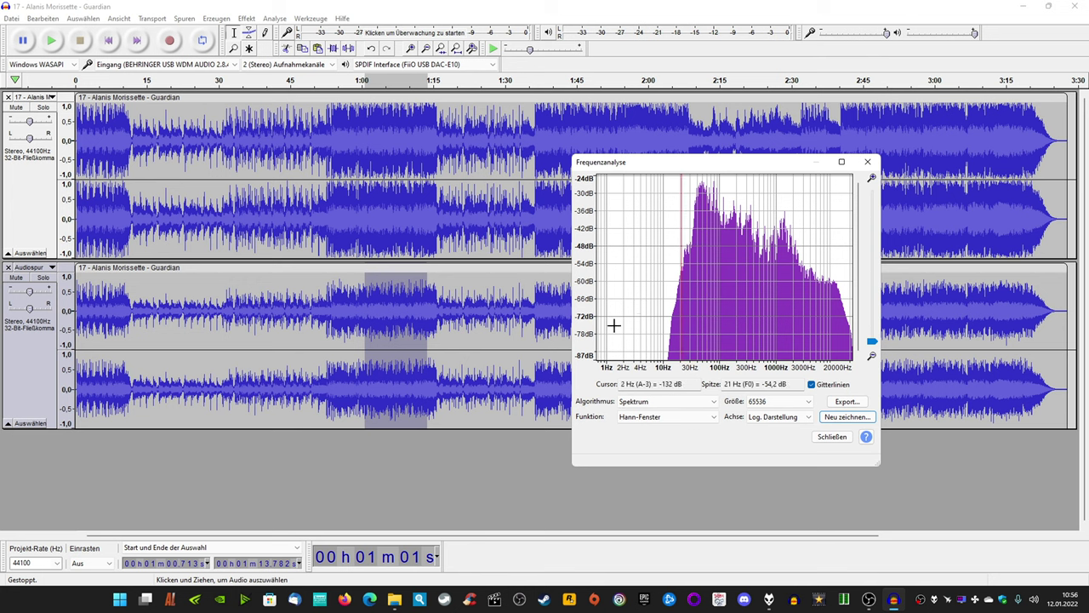
pyautogui.click(31, 347)
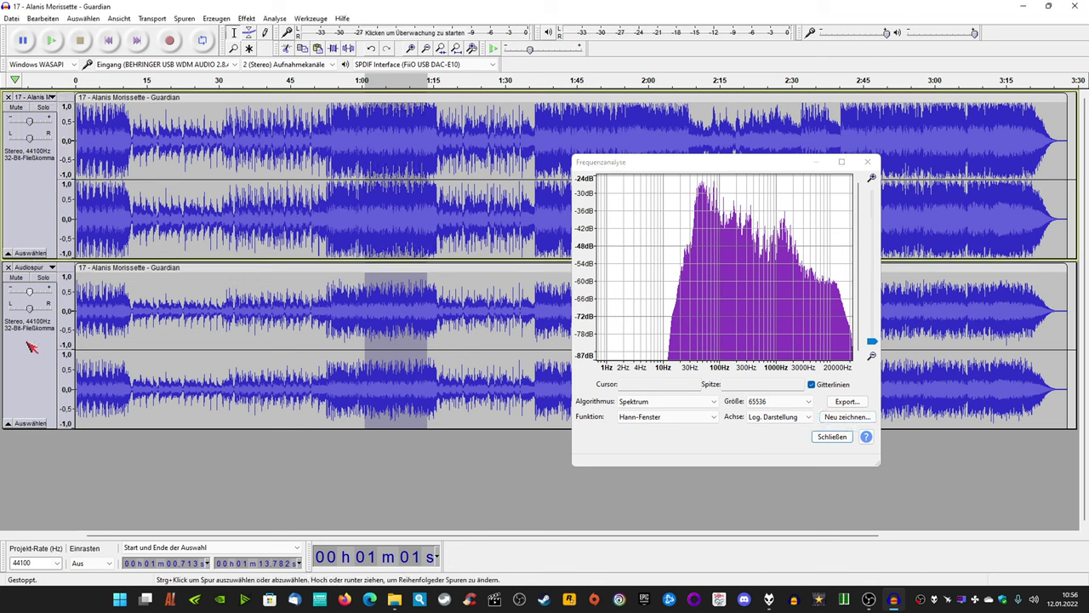
pyautogui.click(27, 366)
pyautogui.click(847, 417)
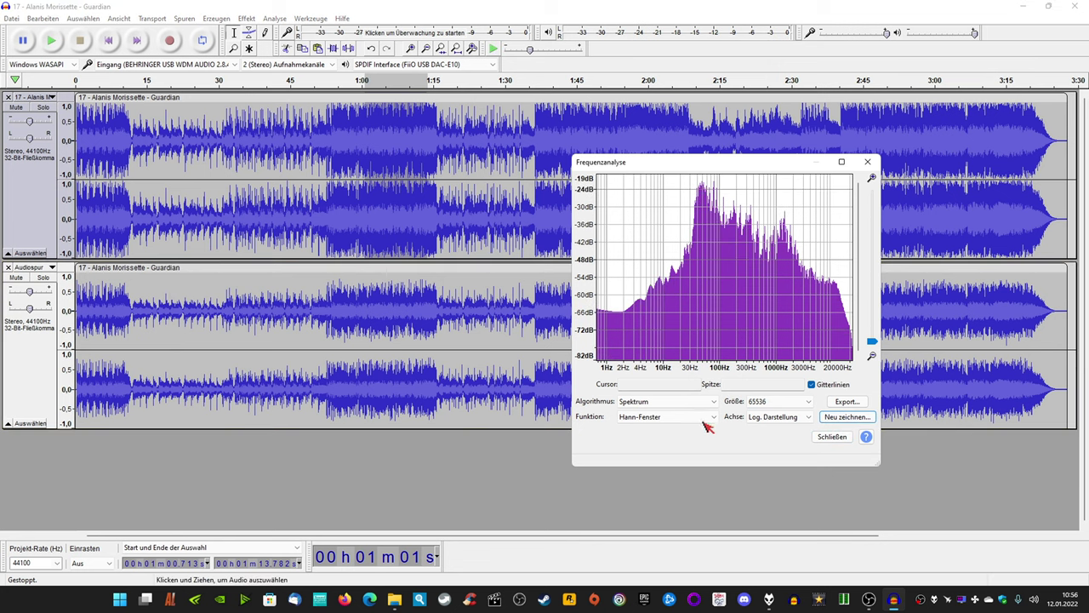
pyautogui.click(830, 436)
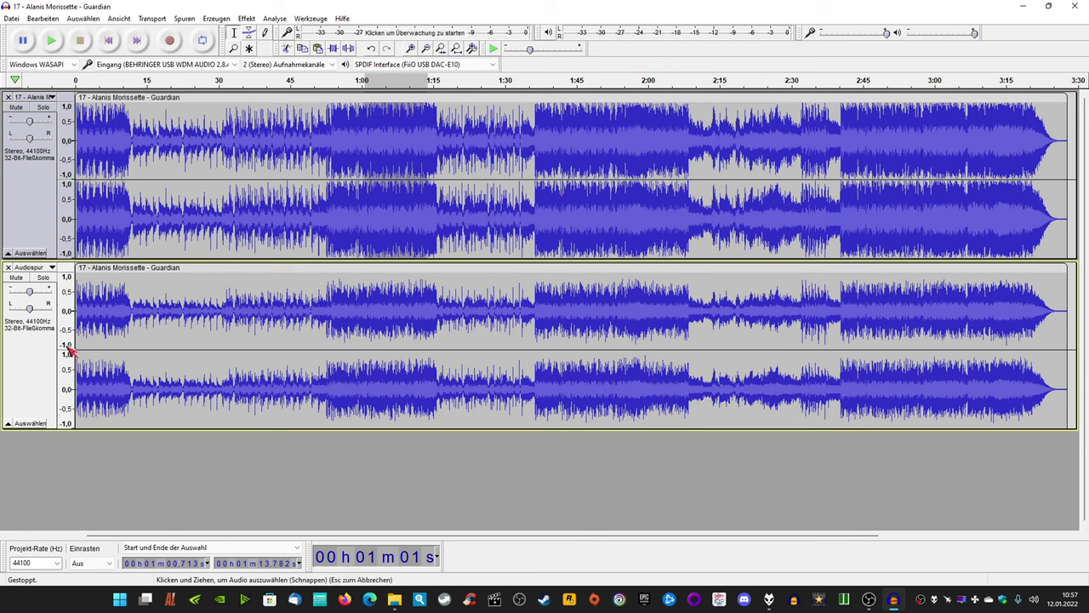
# Step: Compare the two waveforms by highlighting long passages in each track, ending with about 0:50 to 2:24 in the processed copy
pyautogui.click(42, 340)
pyautogui.moveTo(272, 338); pyautogui.dragTo(720, 340)
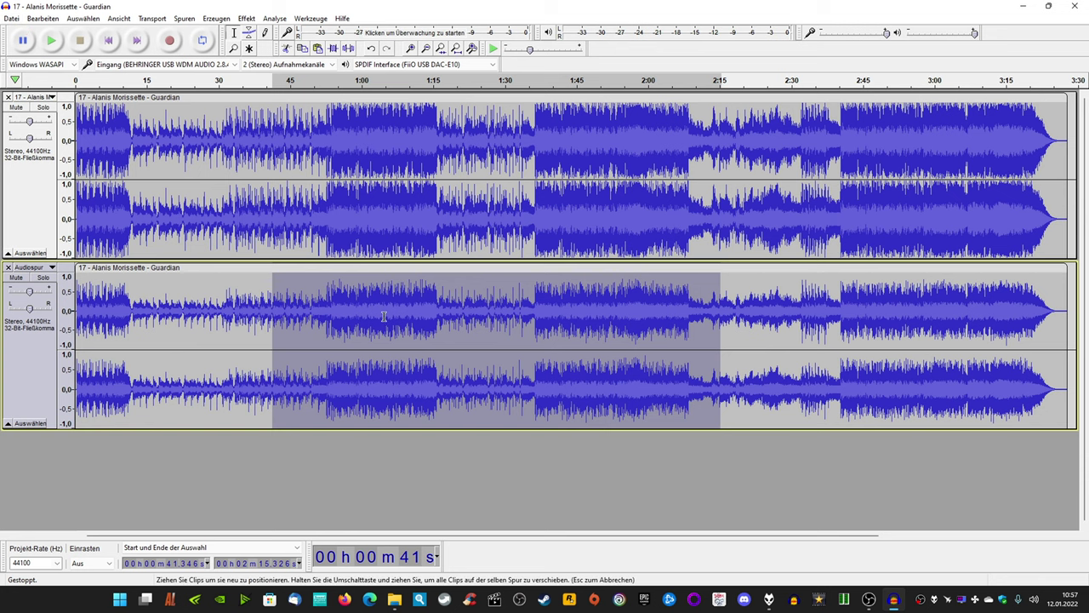
pyautogui.moveTo(238, 198); pyautogui.dragTo(421, 207)
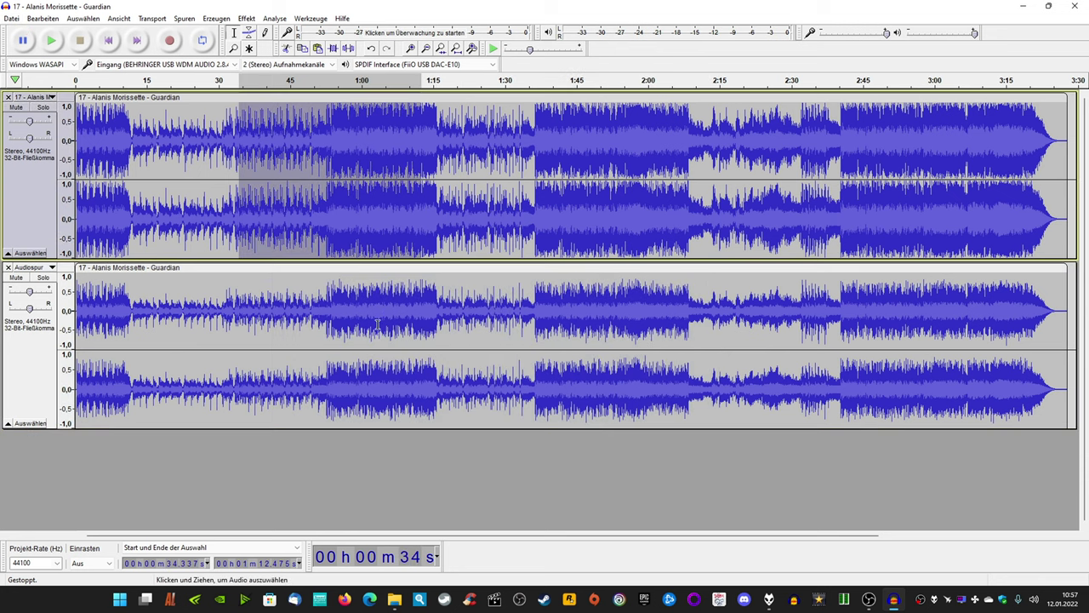
pyautogui.moveTo(314, 327); pyautogui.dragTo(764, 332)
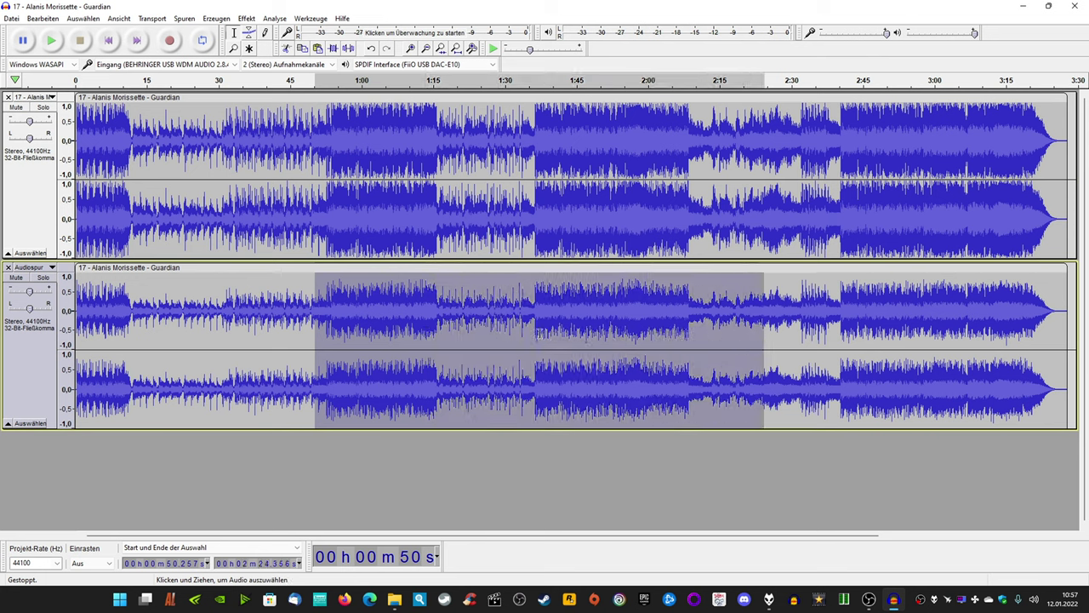
# Step: Close the Guardian project without saving it and dismiss the file window to return to foobar2000
pyautogui.click(12, 18)
pyautogui.click(41, 164)
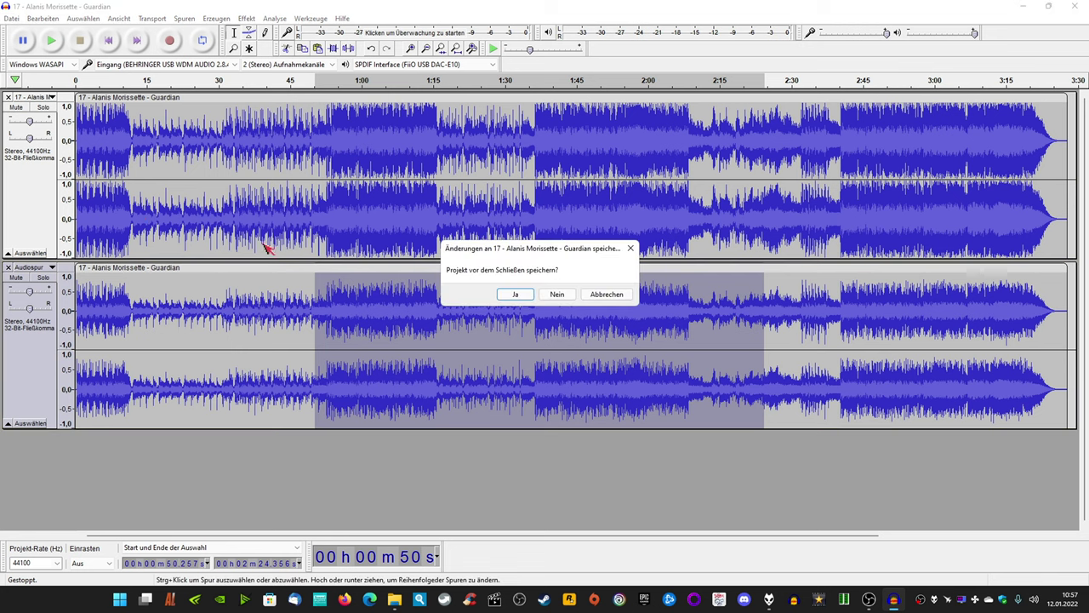
pyautogui.click(561, 298)
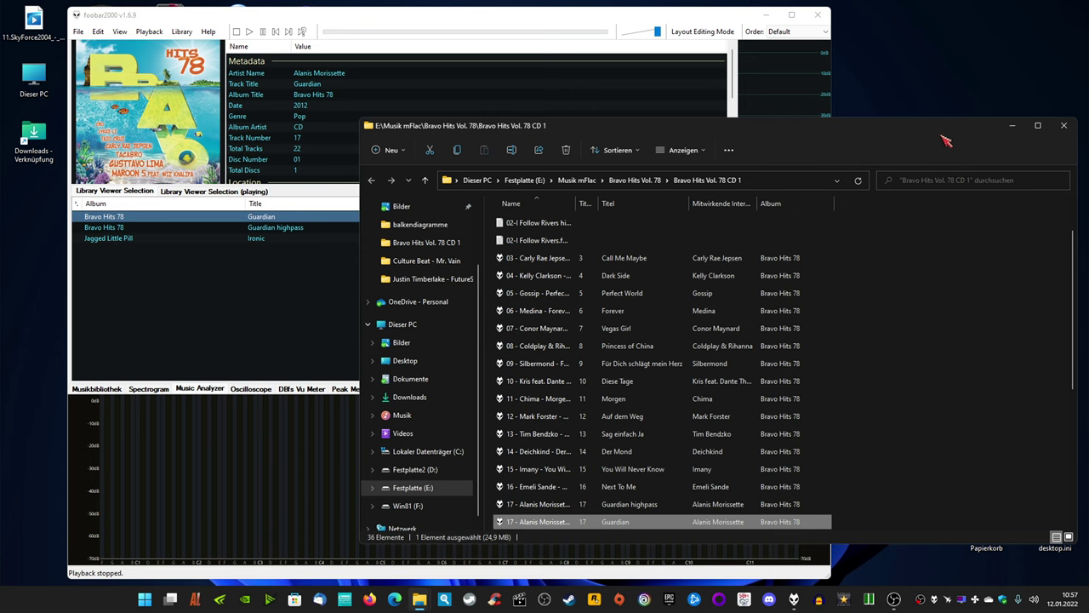
pyautogui.click(926, 144)
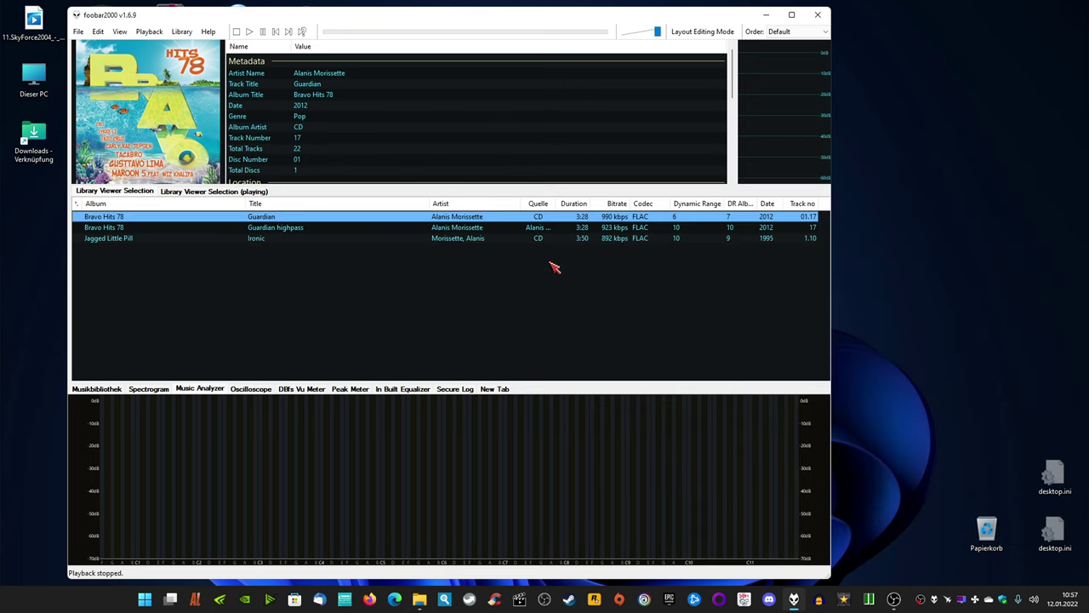
# Step: Examine the playlist entries of Guardian, Guardian highpass and Ironic to compare their dynamic range
pyautogui.click(365, 228)
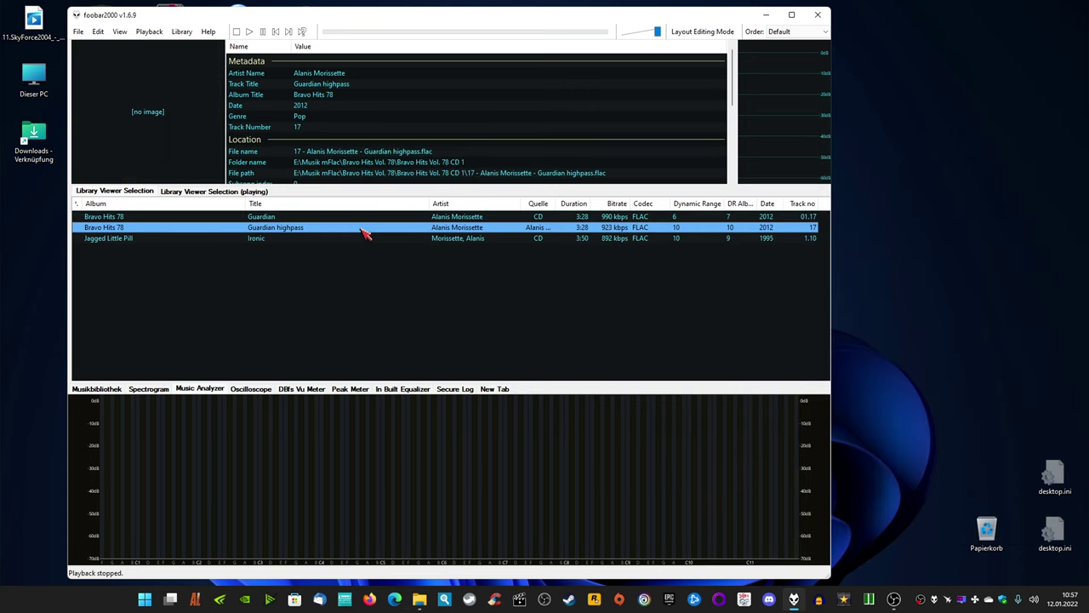
pyautogui.click(416, 219)
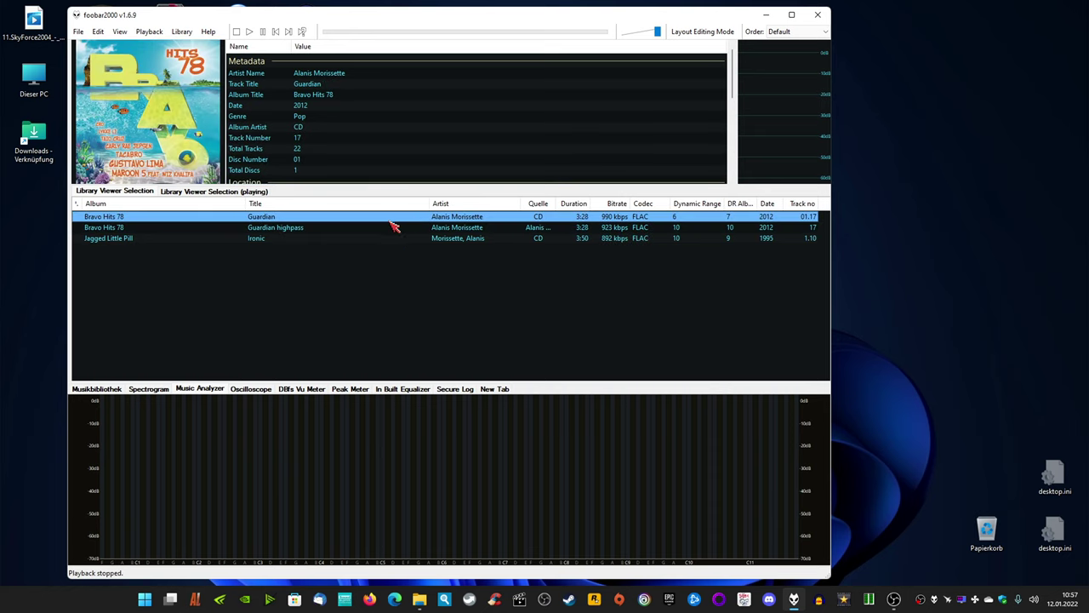
pyautogui.click(358, 230)
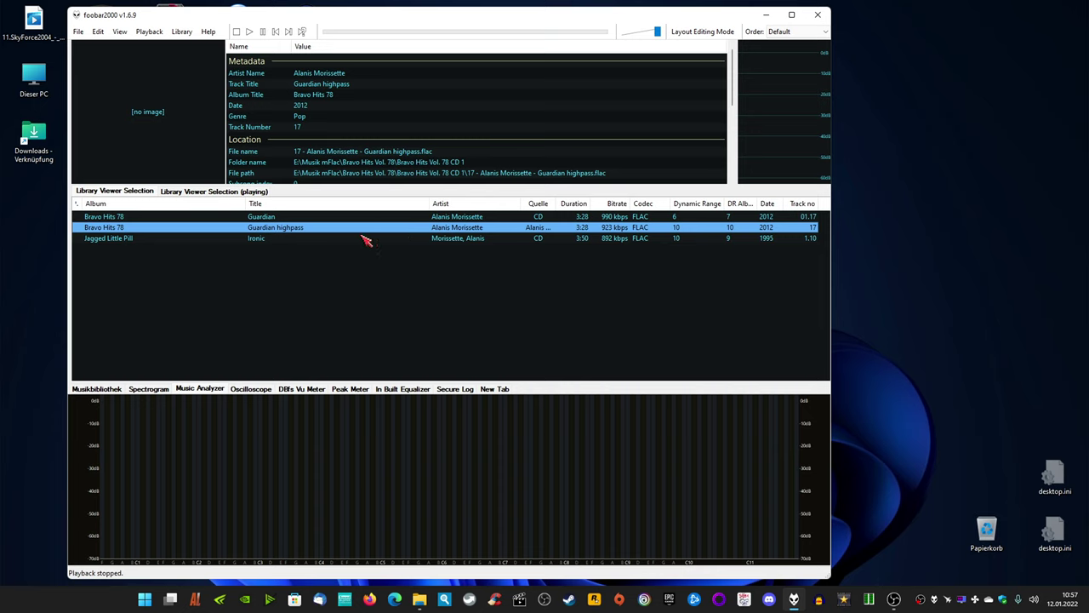
pyautogui.click(329, 240)
pyautogui.click(365, 228)
pyautogui.click(405, 240)
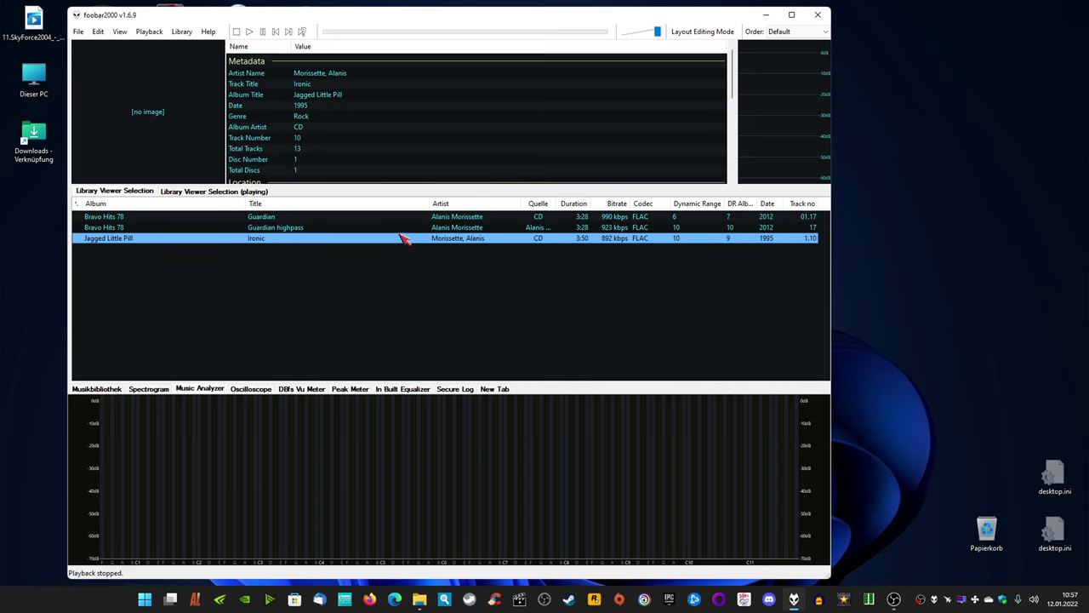
pyautogui.click(388, 228)
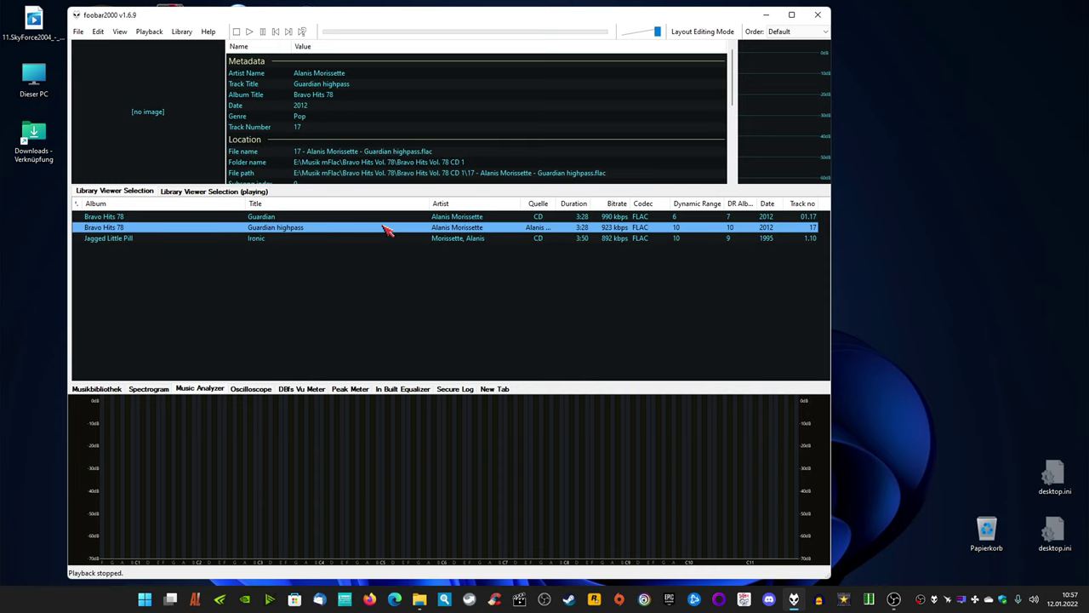